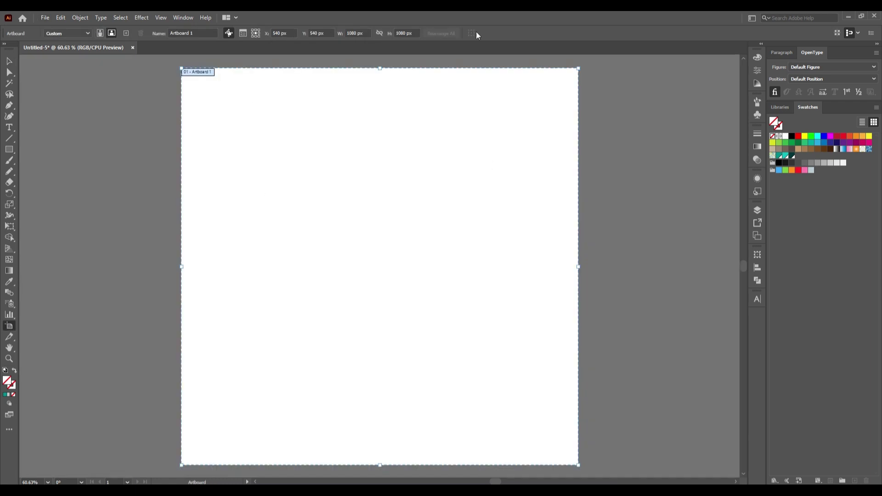
Check the artboard's width and height and leave artboard editing.
{"action": "left_click", "coordinate": [356, 33]}
{"action": "left_click", "coordinate": [402, 33]}
{"action": "left_click", "coordinate": [9, 61]}
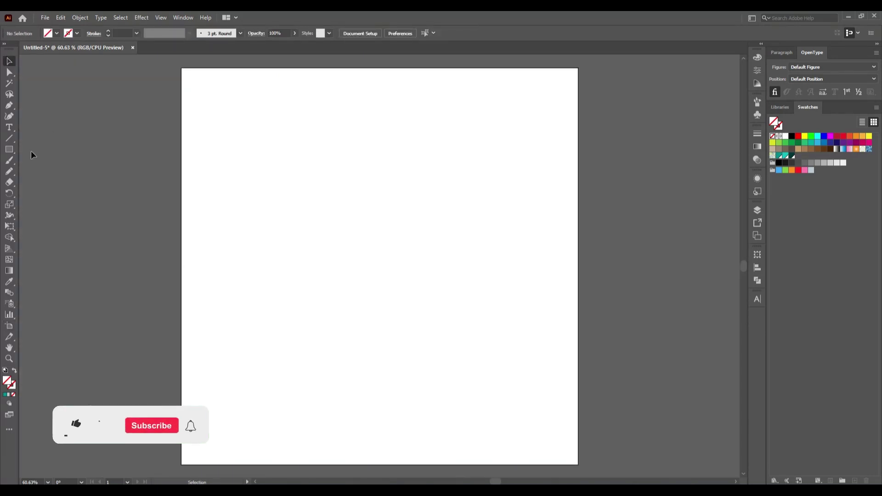
Draw a vertical line about 666 px long in the left half of the artboard with a black stroke.
{"action": "left_click", "coordinate": [9, 139]}
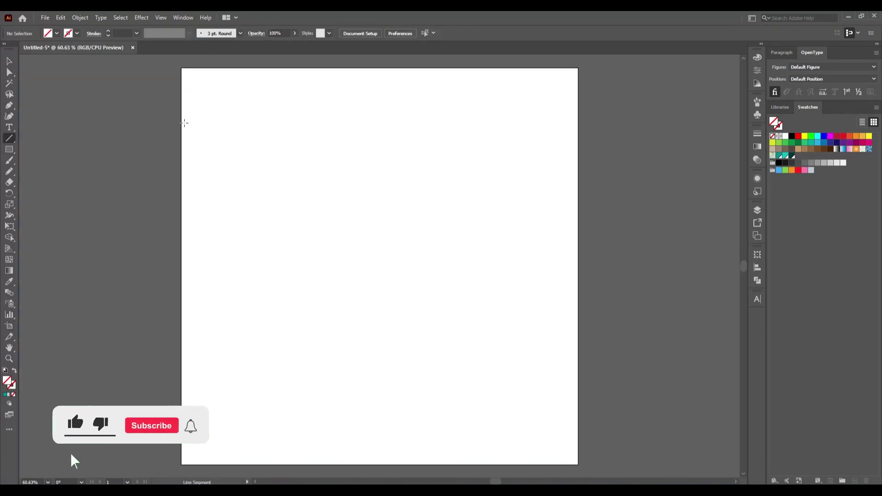
{"action": "left_click", "coordinate": [78, 34]}
{"action": "left_click", "coordinate": [25, 49]}
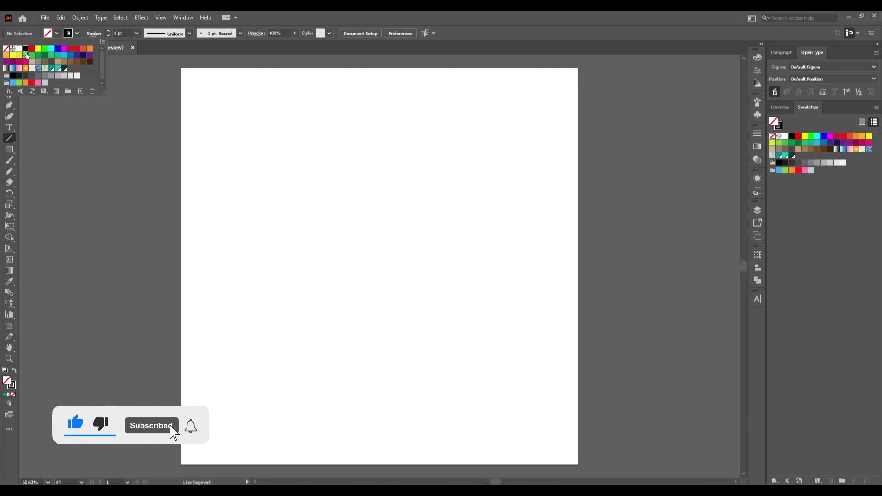
{"action": "left_click", "coordinate": [91, 235]}
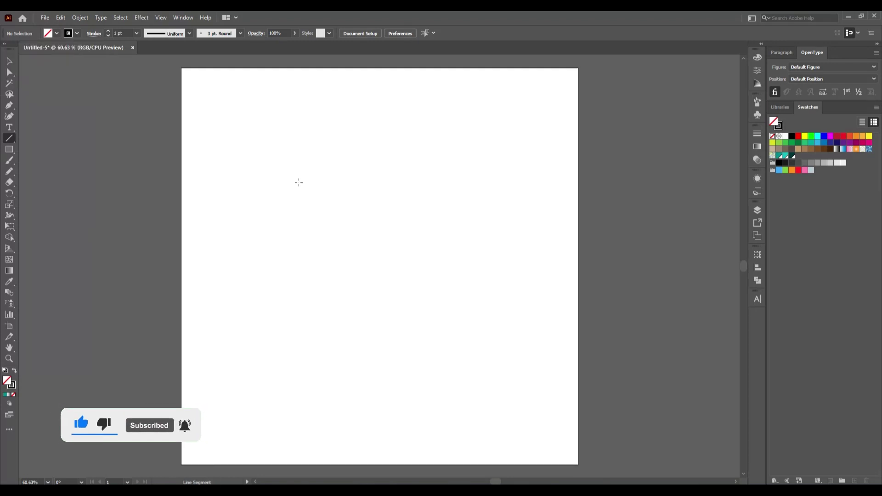
{"action": "left_click_drag", "start_coordinate": [279, 151], "coordinate": [301, 396]}
{"action": "left_click", "coordinate": [9, 61]}
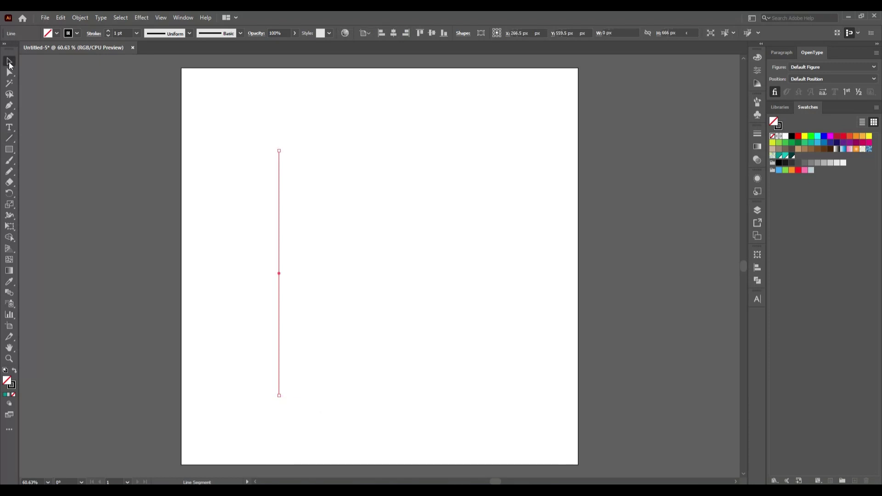
{"action": "left_click", "coordinate": [69, 188]}
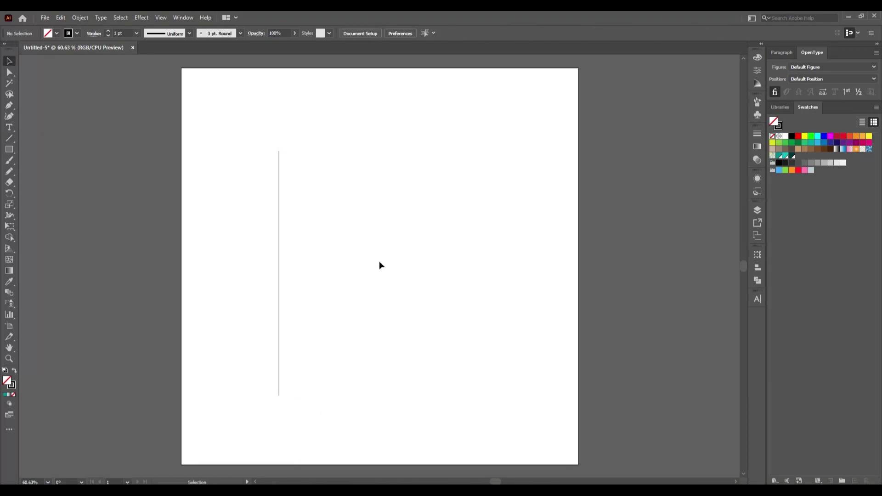
Select the vertical line and set up a move with a 0° angle and 0 px distance.
{"action": "left_click_drag", "start_coordinate": [259, 221], "coordinate": [306, 288]}
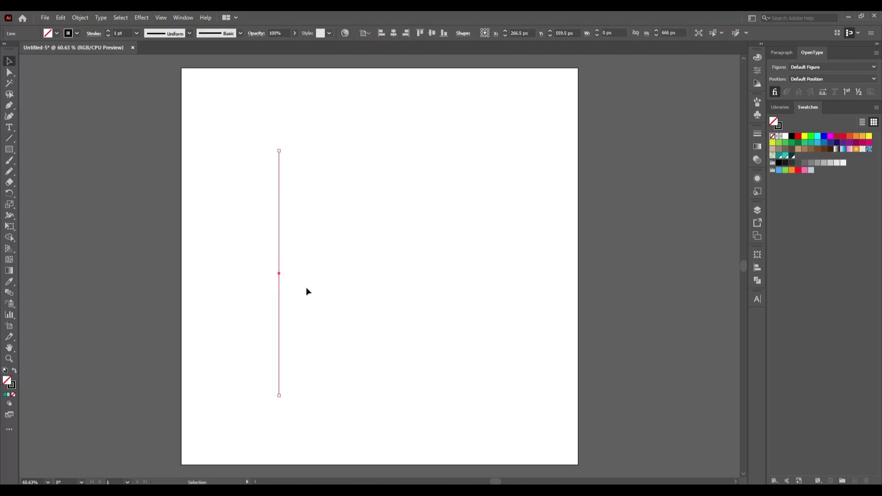
{"action": "key", "text": "Return"}
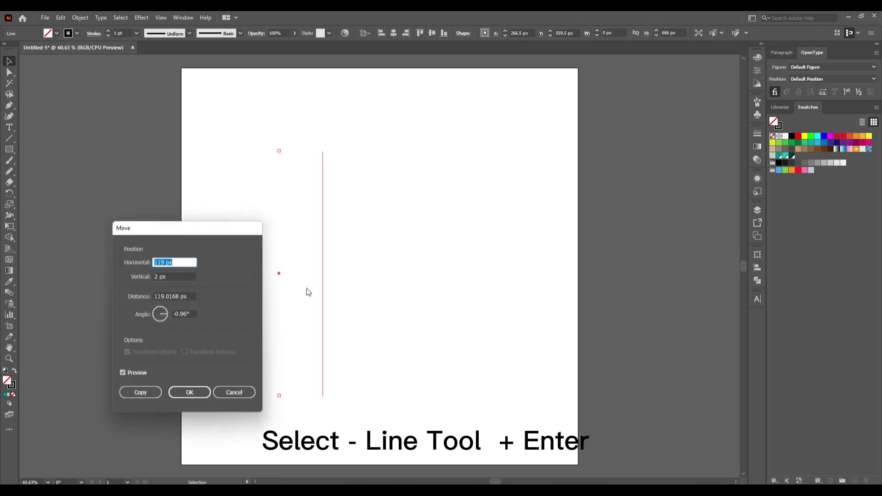
{"action": "left_click", "coordinate": [188, 315]}
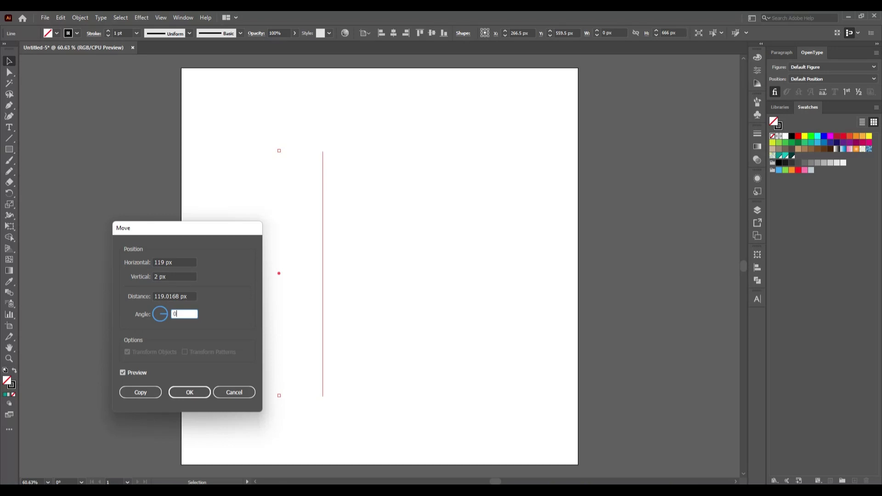
{"action": "left_click", "coordinate": [179, 297]}
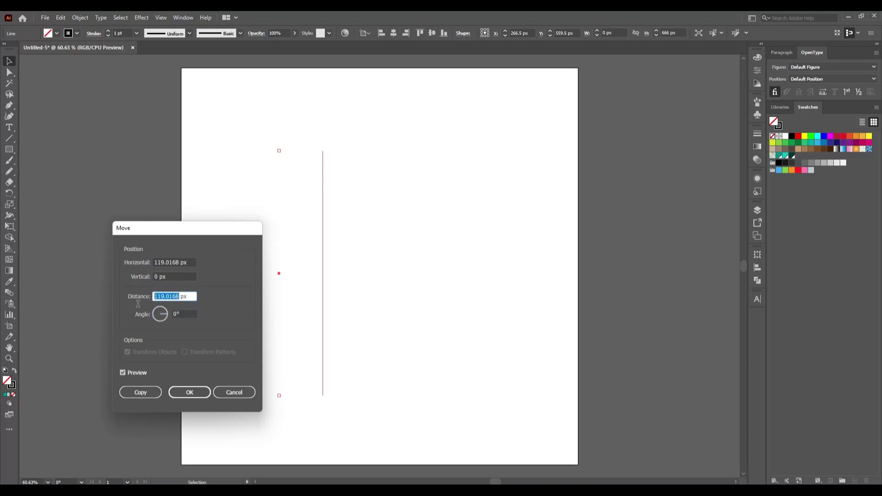
{"action": "key", "text": "BackSpace"}
{"action": "type", "text": "0"}
Try copying the line with a horizontal offset of 60 px, previewing the move, and undo the copy.
{"action": "left_click", "coordinate": [177, 263]}
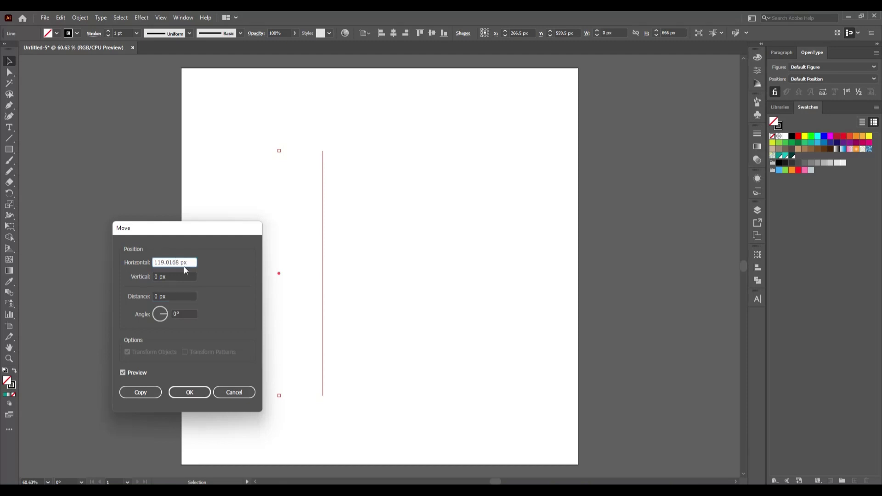
{"action": "left_click_drag", "start_coordinate": [180, 263], "coordinate": [148, 260]}
{"action": "key", "text": "BackSpace"}
{"action": "type", "text": "60"}
{"action": "left_click", "coordinate": [122, 373]}
{"action": "left_click", "coordinate": [122, 373]}
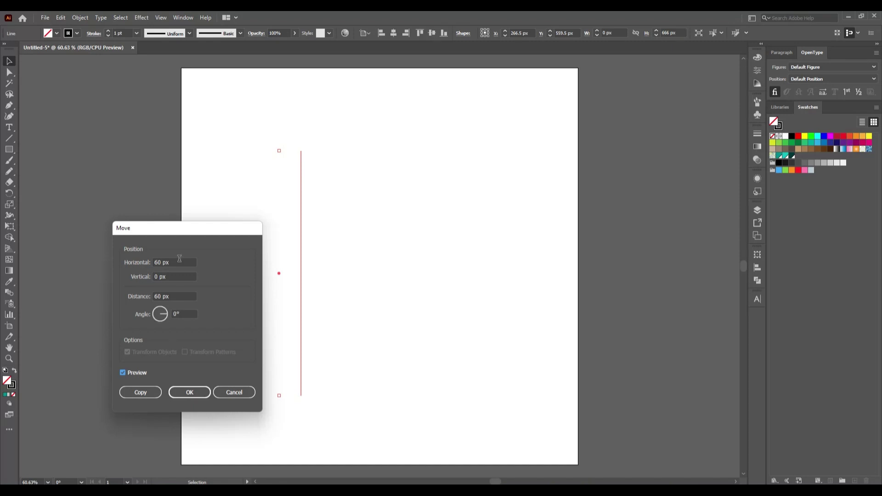
{"action": "left_click", "coordinate": [162, 263]}
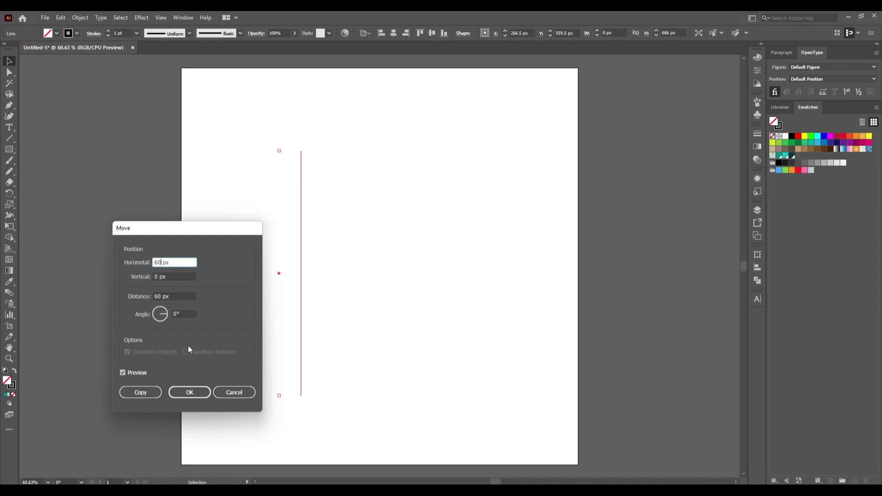
{"action": "left_click", "coordinate": [126, 396]}
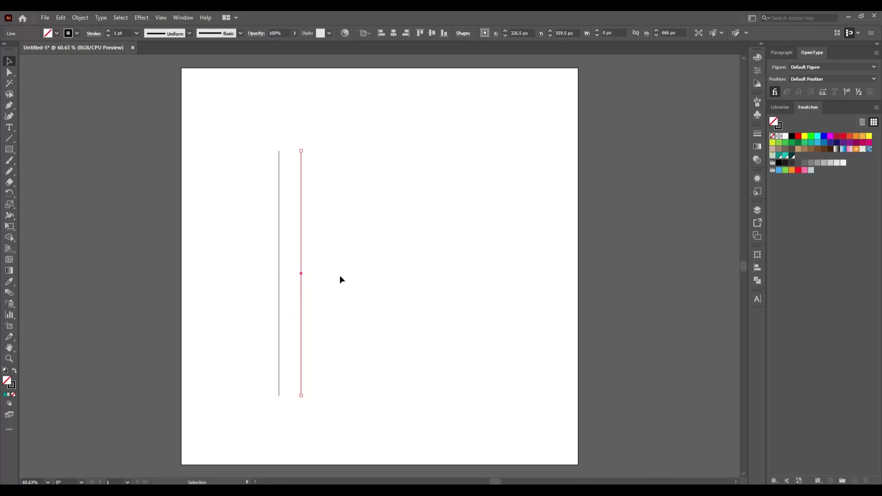
{"action": "key", "text": "ctrl+z"}
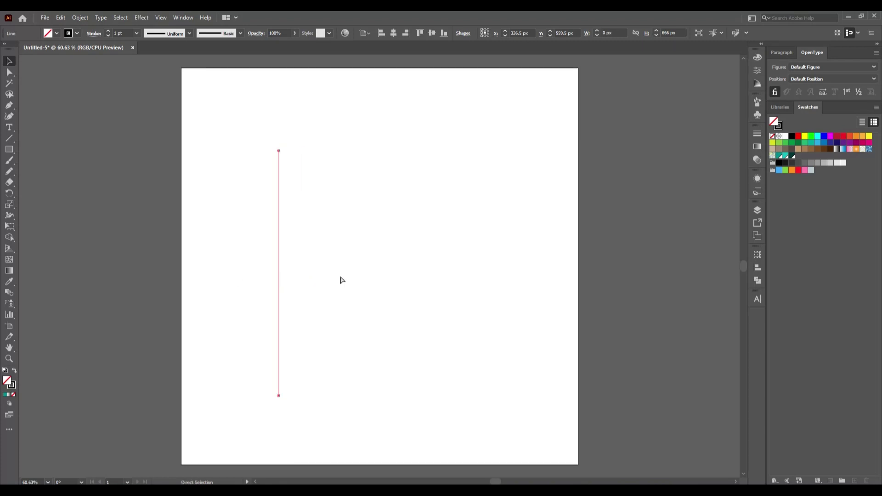
Create a copy of the vertical line moved 50 px horizontally at a 0° angle.
{"action": "key", "text": "Return"}
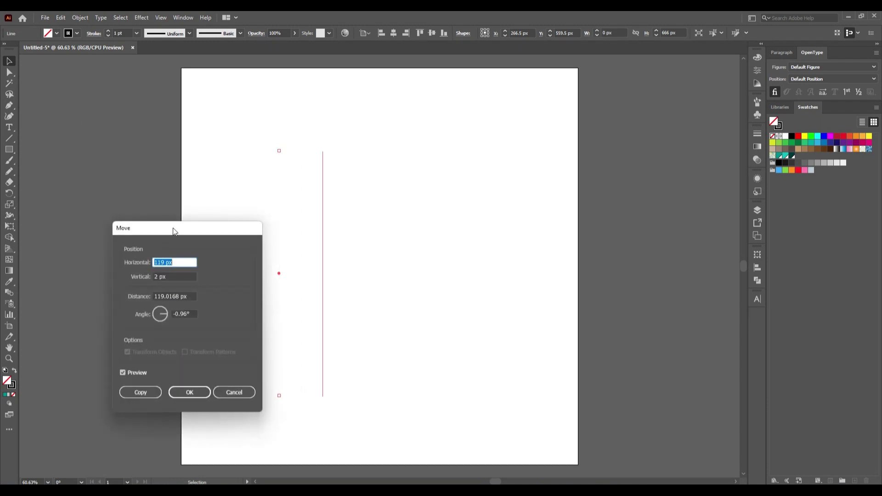
{"action": "left_click_drag", "start_coordinate": [188, 314], "coordinate": [172, 319]}
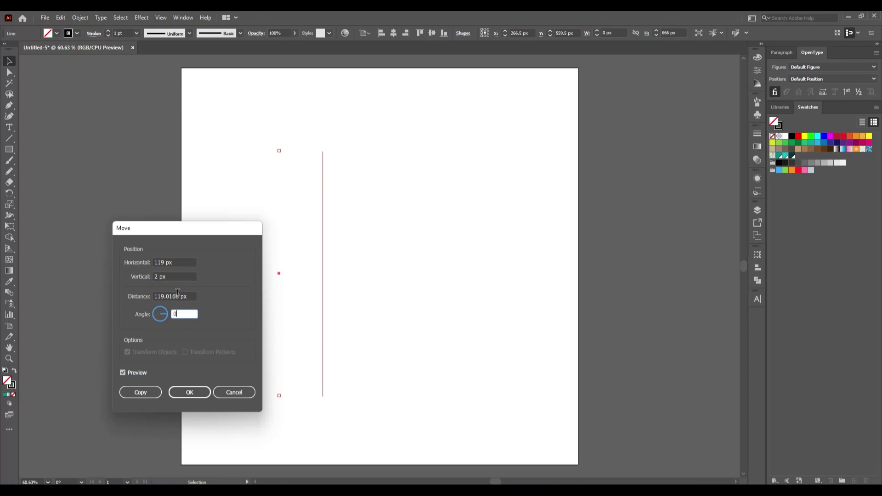
{"action": "left_click_drag", "start_coordinate": [182, 297], "coordinate": [150, 303]}
{"action": "key", "text": "BackSpace"}
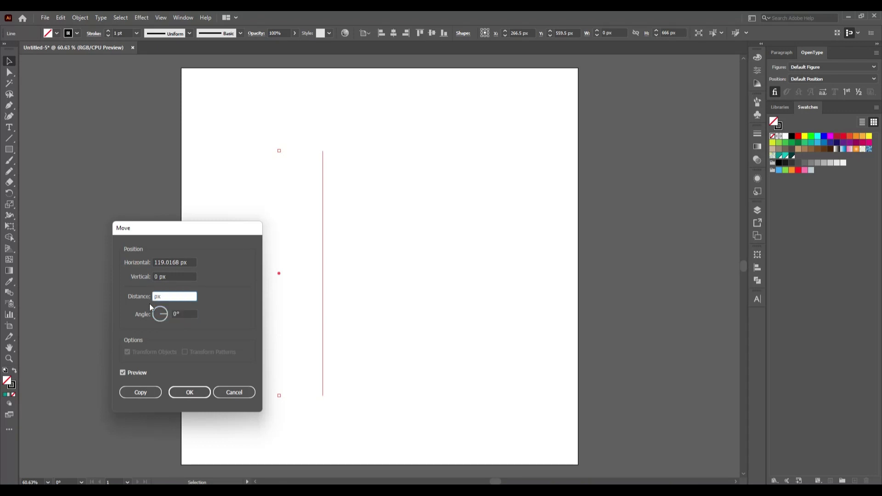
{"action": "type", "text": "05"}
{"action": "key", "text": "BackSpace"}
{"action": "key", "text": "BackSpace"}
{"action": "type", "text": "50"}
{"action": "left_click", "coordinate": [180, 260]}
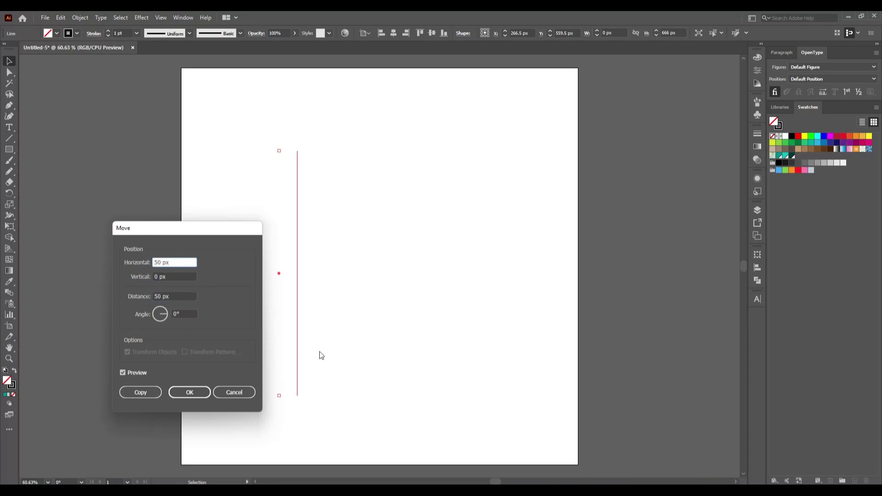
{"action": "left_click", "coordinate": [139, 394]}
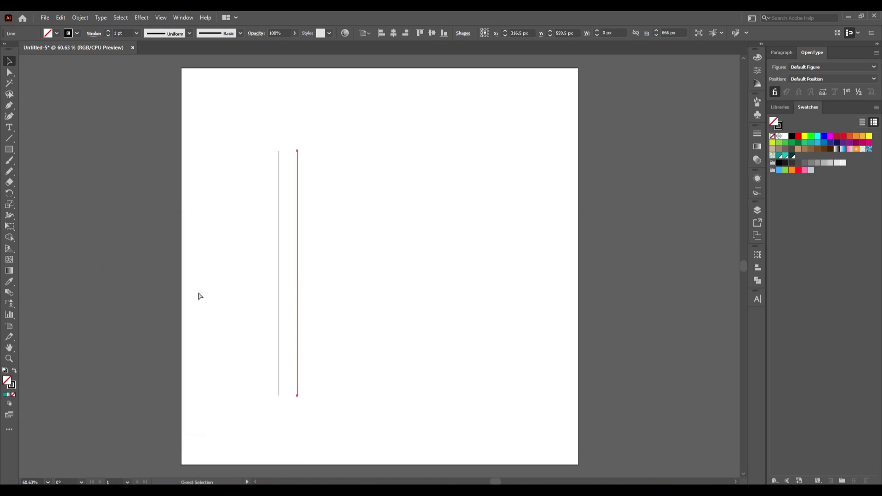
Repeat the move-copy five more times to make seven evenly spaced vertical lines.
{"action": "key", "text": "ctrl+d"}
{"action": "key", "text": "ctrl+d"}
{"action": "key", "text": "ctrl+d"}
{"action": "key", "text": "ctrl+d"}
{"action": "key", "text": "ctrl+d"}
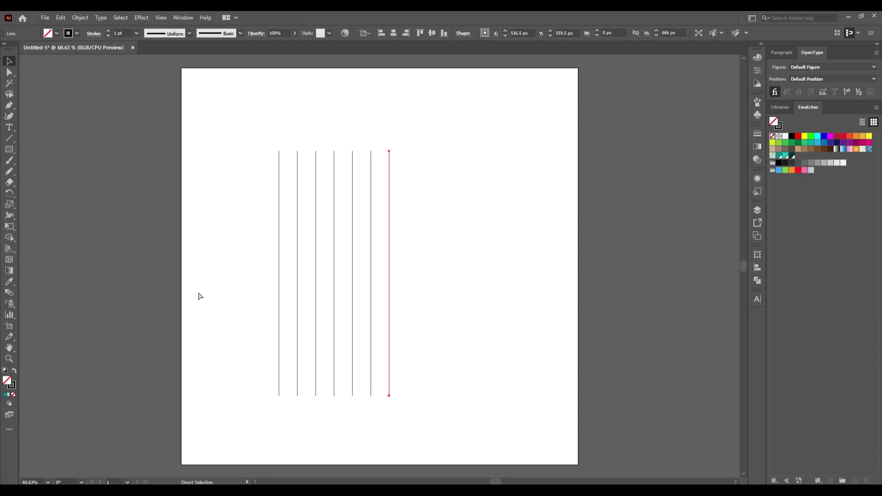
Group all seven lines and center the group vertically and horizontally on the artboard.
{"action": "key", "text": "v"}
{"action": "left_click_drag", "start_coordinate": [237, 210], "coordinate": [421, 335]}
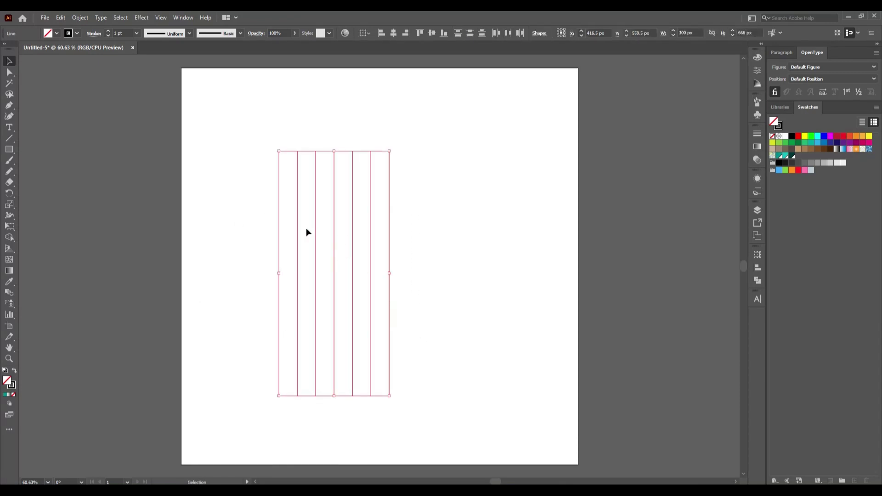
{"action": "right_click", "coordinate": [348, 256]}
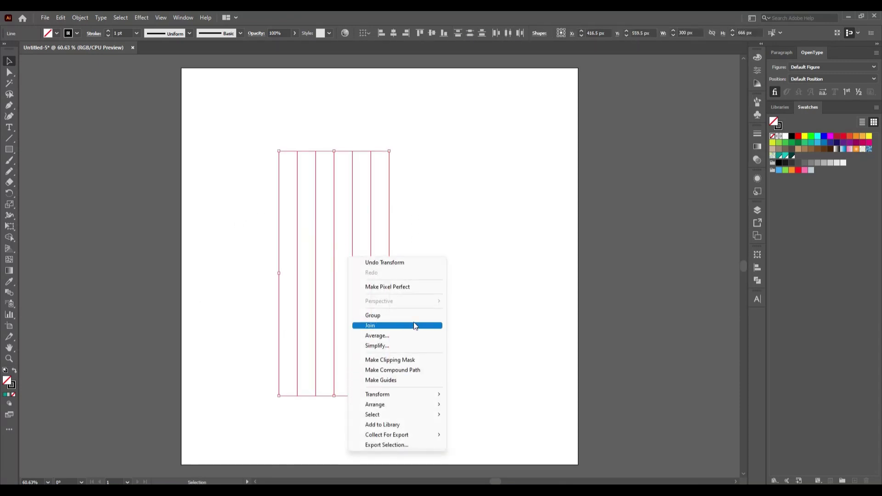
{"action": "left_click", "coordinate": [401, 316]}
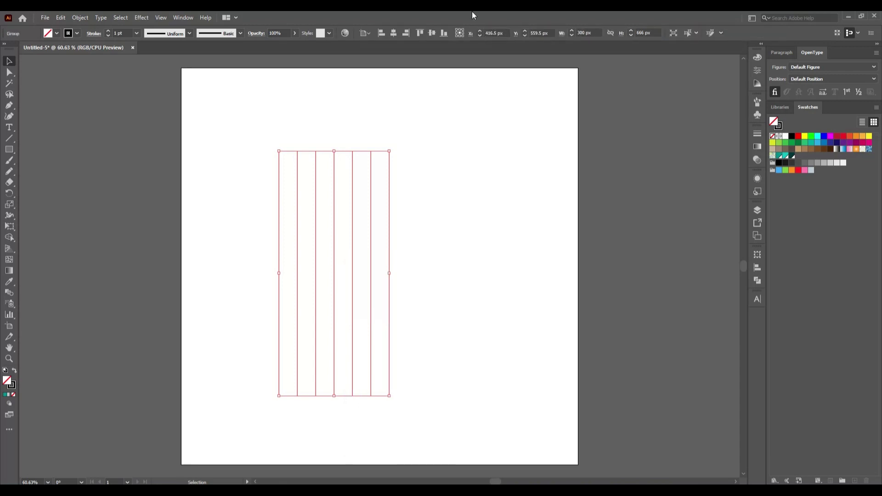
{"action": "left_click", "coordinate": [431, 33]}
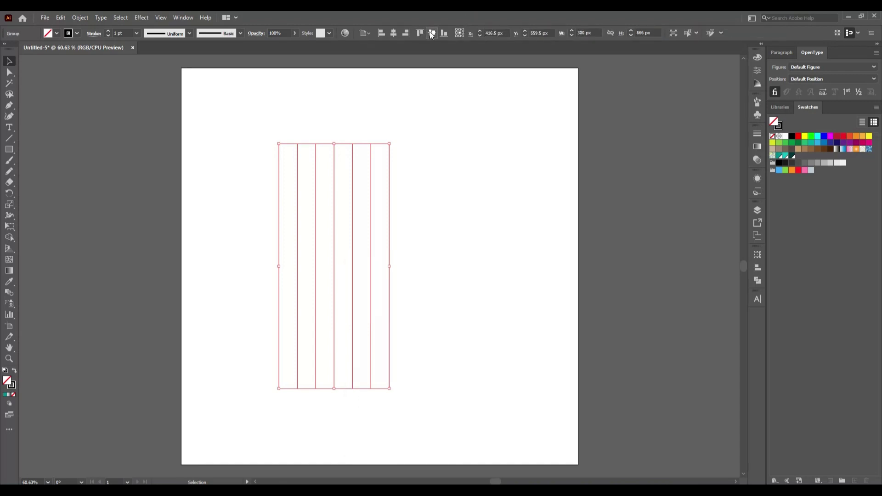
{"action": "left_click", "coordinate": [392, 34]}
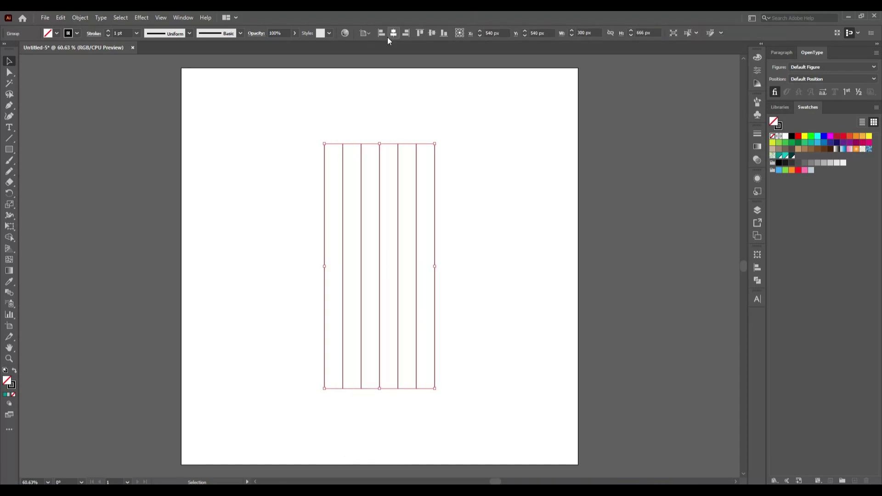
Set the line group's rotation angle to 30°.
{"action": "left_click", "coordinate": [755, 255]}
{"action": "left_click", "coordinate": [687, 288]}
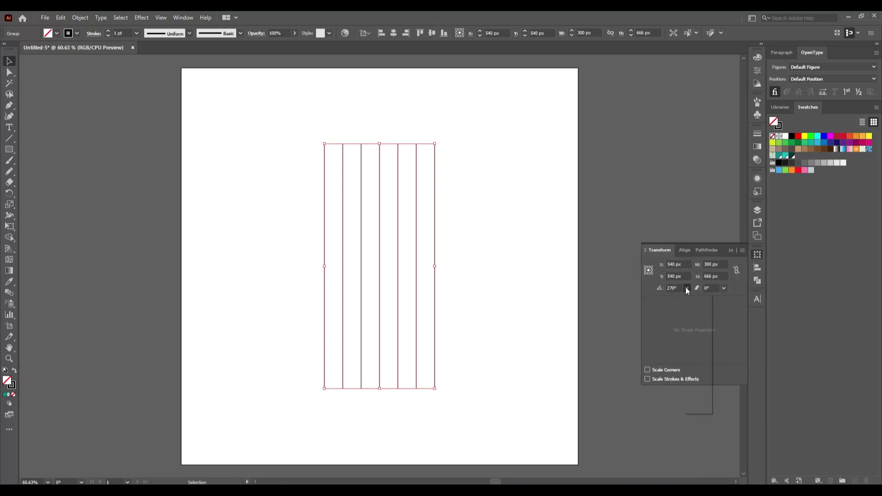
{"action": "left_click", "coordinate": [701, 310]}
Create a reflected copy of the rotated line group across the vertical axis and deselect it.
{"action": "right_click", "coordinate": [335, 258]}
{"action": "mouse_move", "coordinate": [374, 375]}
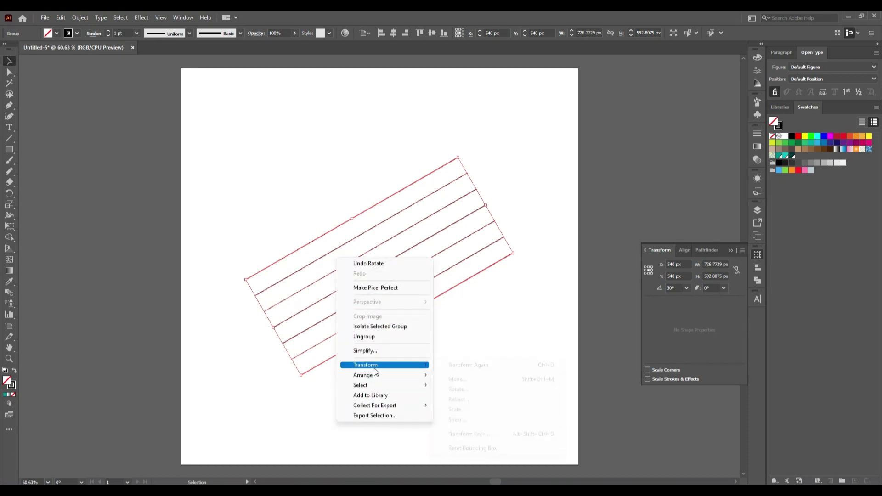
{"action": "left_click", "coordinate": [504, 400]}
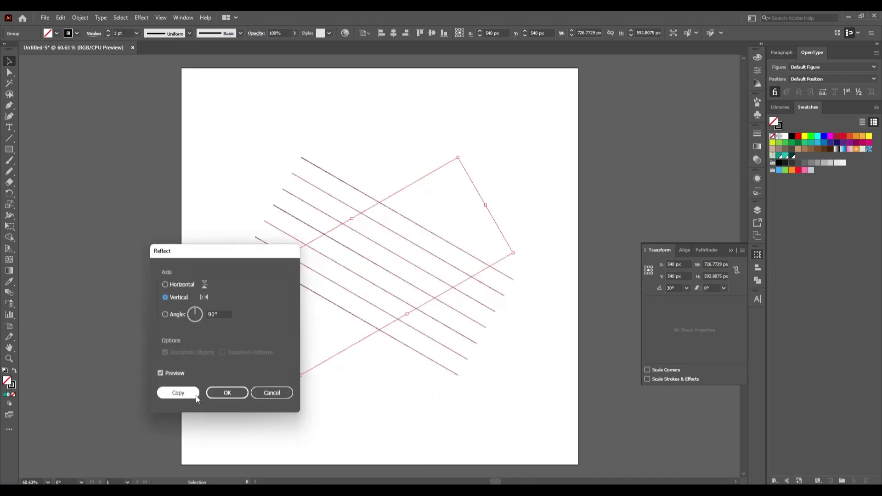
{"action": "left_click", "coordinate": [179, 393]}
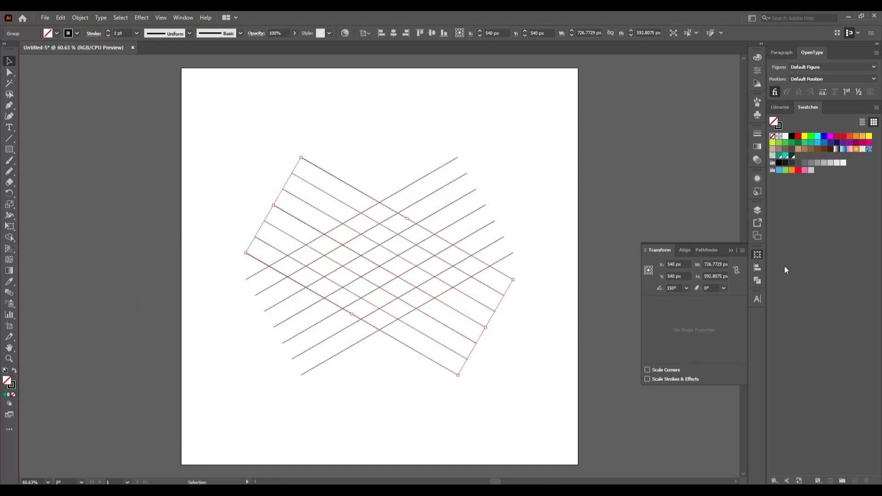
{"action": "left_click", "coordinate": [732, 250]}
{"action": "left_click", "coordinate": [487, 376]}
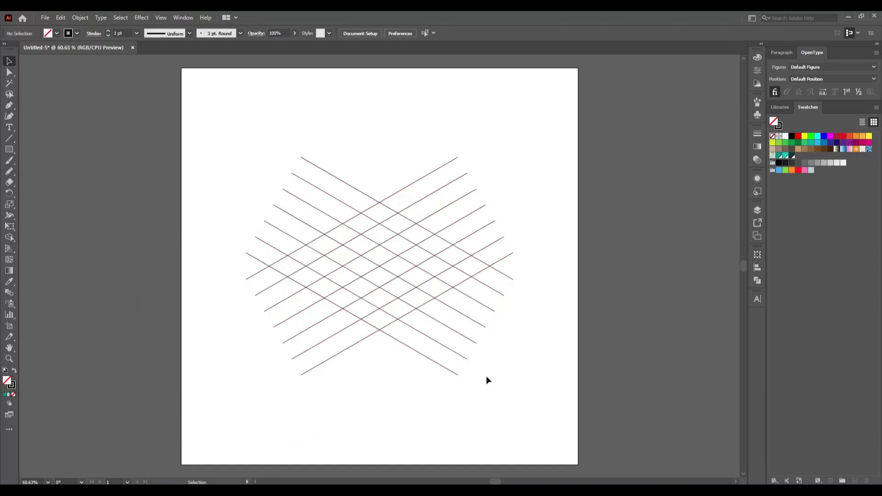
Draw a vertical line about 478 px long through the center of the crossed line groups.
{"action": "left_click", "coordinate": [9, 139]}
{"action": "left_click_drag", "start_coordinate": [379, 266], "coordinate": [389, 359]}
{"action": "left_click", "coordinate": [9, 61]}
{"action": "left_click", "coordinate": [222, 183]}
Nudge the vertical line right in outline view to align it with the grid intersections, and return to the fitted preview.
{"action": "key", "text": "a"}
{"action": "key", "text": "ctrl+y"}
{"action": "scroll", "coordinate": [390, 336], "scroll_direction": "up", "scroll_amount": 4}
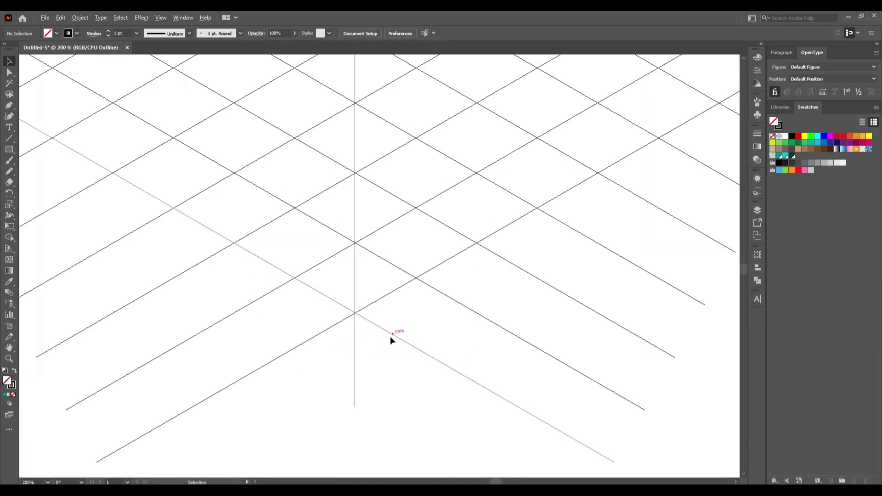
{"action": "left_click", "coordinate": [355, 333]}
{"action": "key", "text": "Right"}
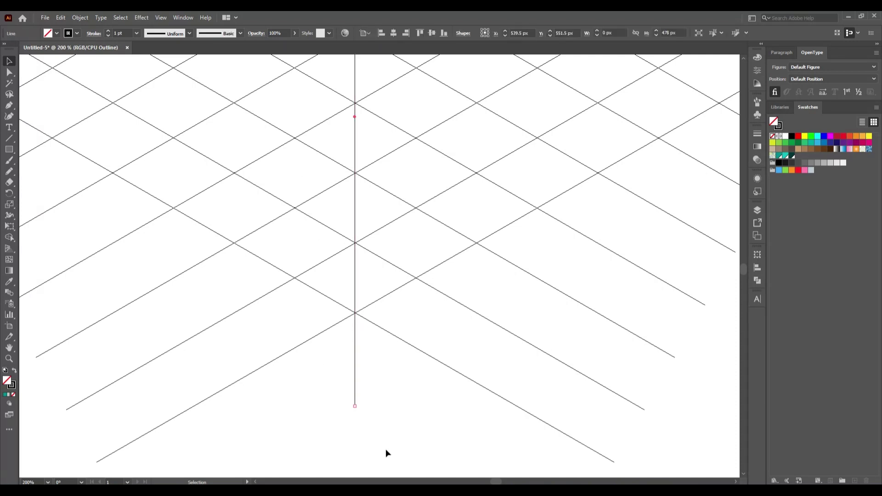
{"action": "left_click", "coordinate": [416, 448]}
{"action": "key", "text": "ctrl+0"}
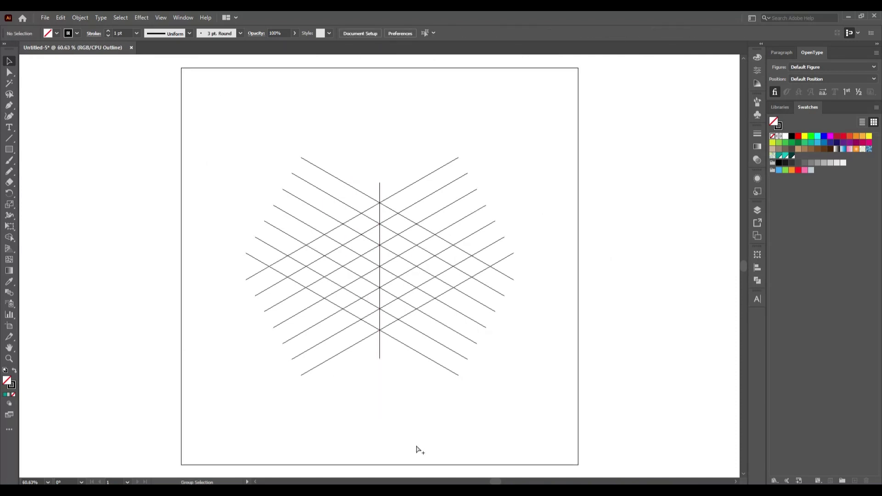
{"action": "key", "text": "ctrl+y"}
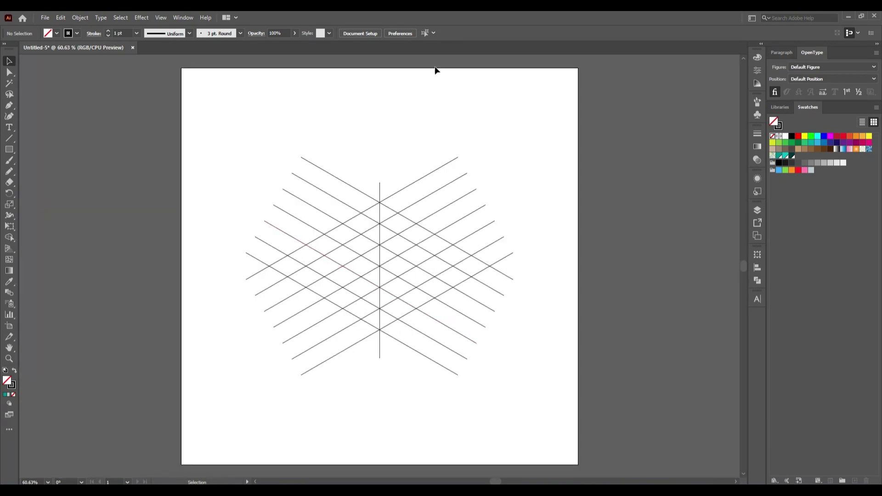
Create a copy of the center vertical line moved 50 px horizontally and 0 px vertically.
{"action": "left_click", "coordinate": [379, 187]}
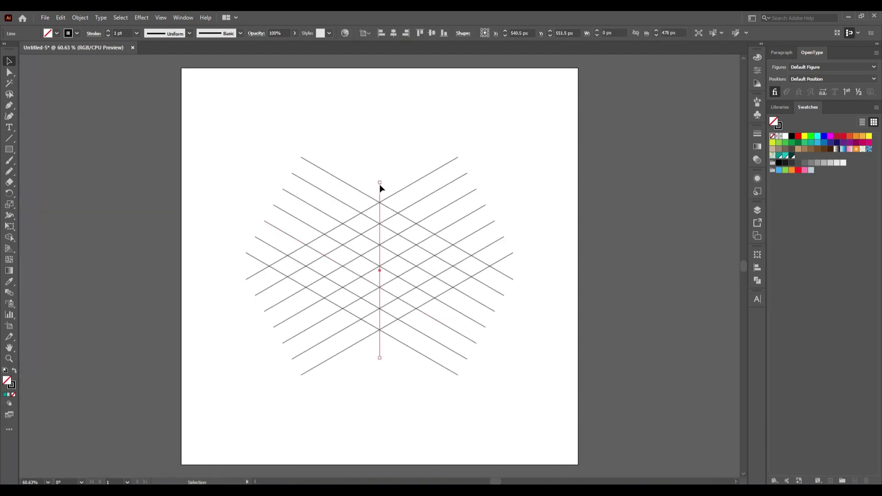
{"action": "key", "text": "Return"}
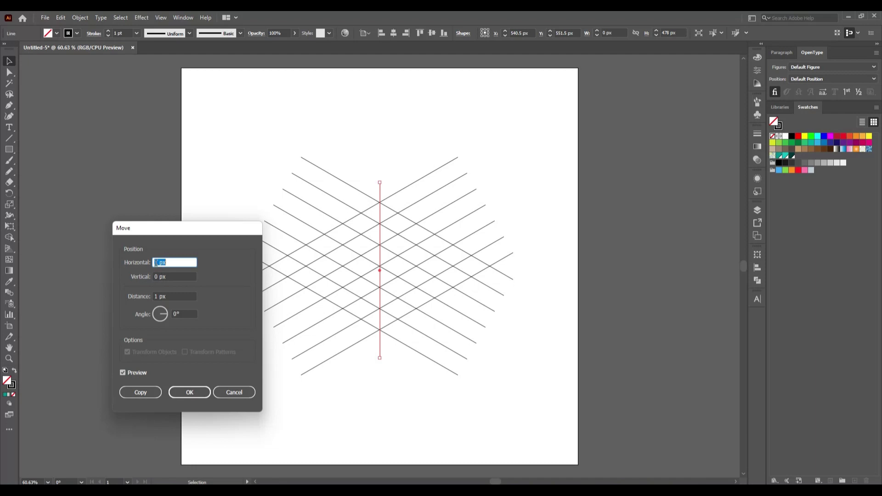
{"action": "left_click", "coordinate": [155, 262]}
{"action": "key", "text": "BackSpace"}
{"action": "type", "text": "50"}
{"action": "double_click", "coordinate": [158, 297]}
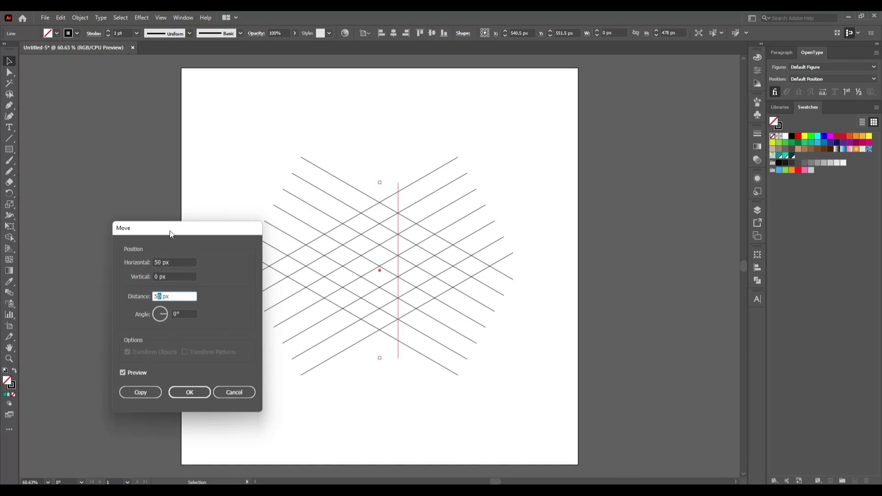
{"action": "left_click", "coordinate": [143, 392]}
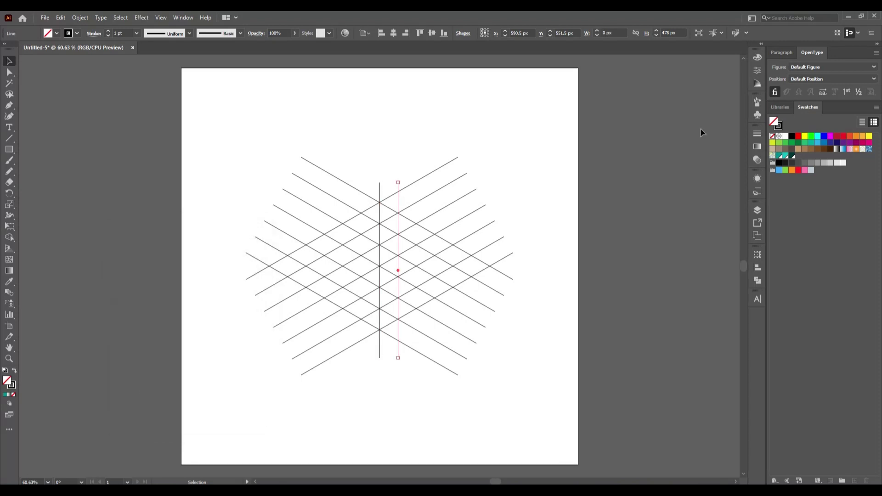
Create another copy of the center vertical line moved -50 px horizontally, and deselect it.
{"action": "left_click", "coordinate": [380, 187]}
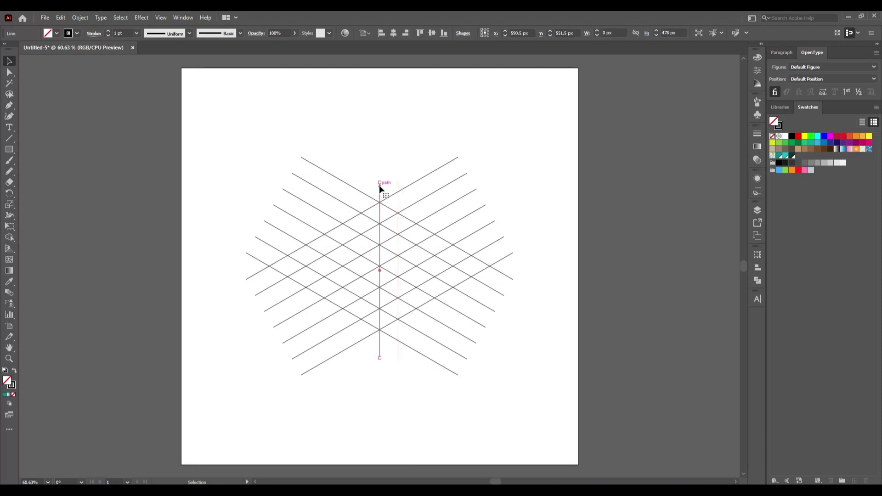
{"action": "key", "text": "Return"}
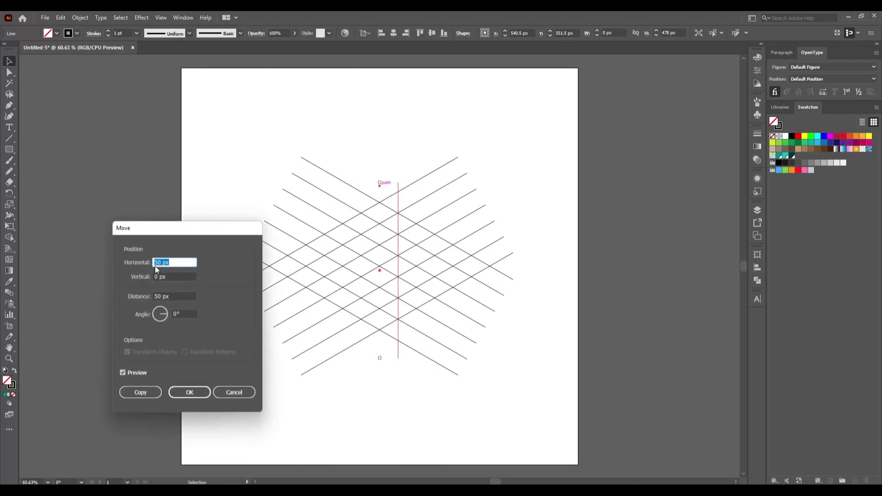
{"action": "left_click", "coordinate": [154, 263]}
{"action": "type", "text": "-"}
{"action": "left_click", "coordinate": [128, 395]}
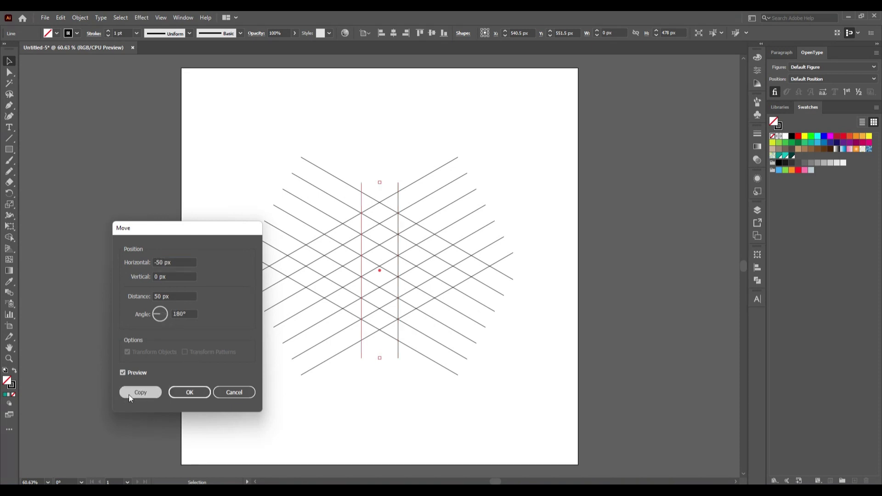
{"action": "left_click", "coordinate": [218, 160]}
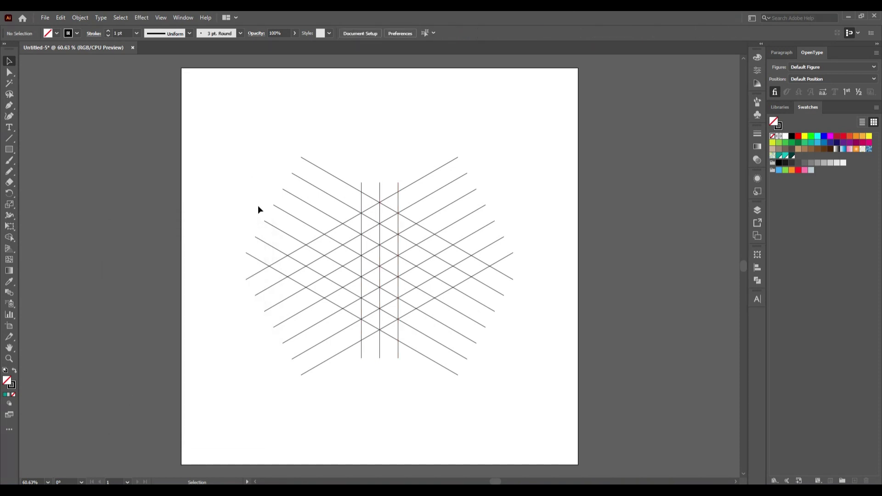
Copy the vertical line right of center, paste it in place, and move the duplicate horizontally to the crossings near the grid's right end.
{"action": "left_click", "coordinate": [397, 182]}
{"action": "left_click", "coordinate": [79, 18]}
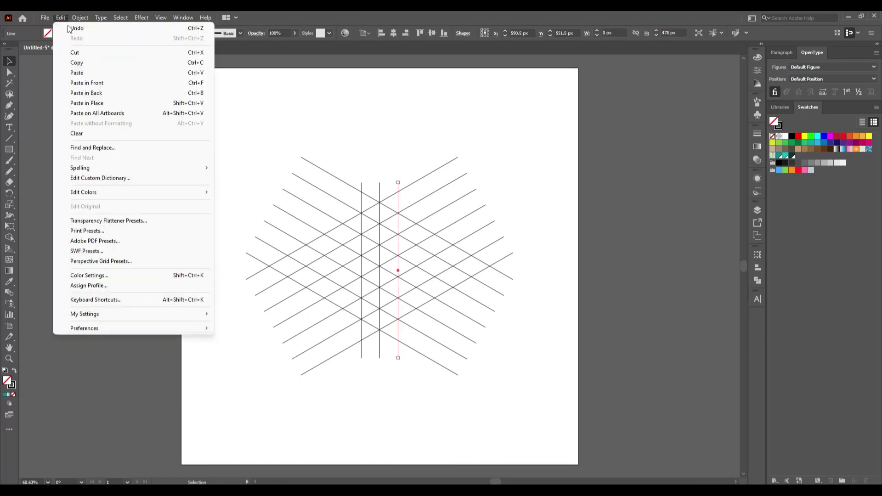
{"action": "left_click", "coordinate": [74, 62]}
{"action": "left_click", "coordinate": [61, 18]}
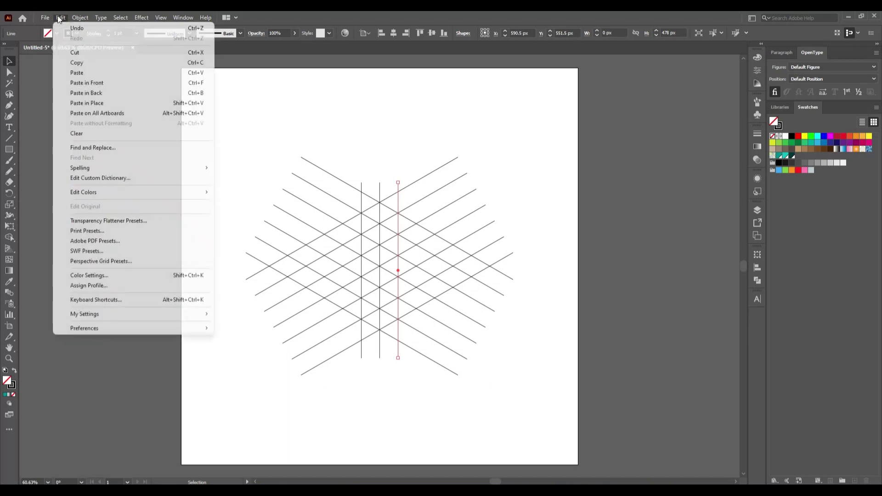
{"action": "left_click", "coordinate": [94, 103]}
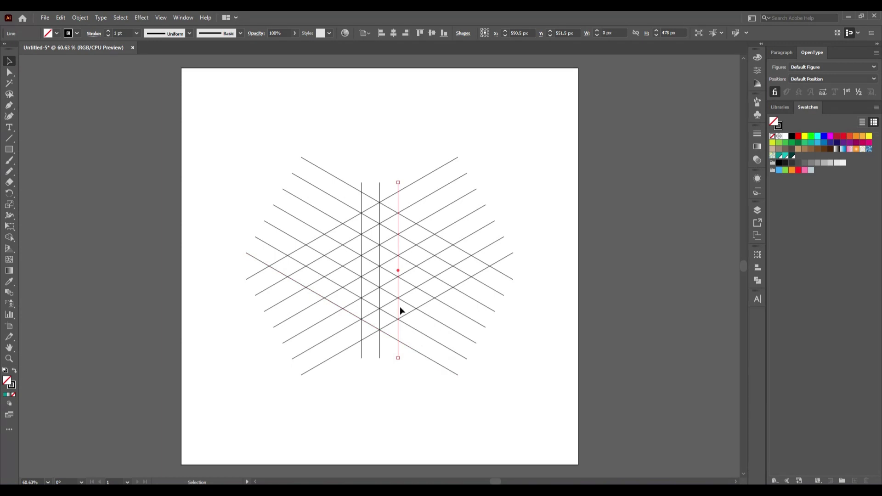
{"action": "left_click_drag", "start_coordinate": [399, 308], "coordinate": [474, 304]}
{"action": "left_click", "coordinate": [520, 393]}
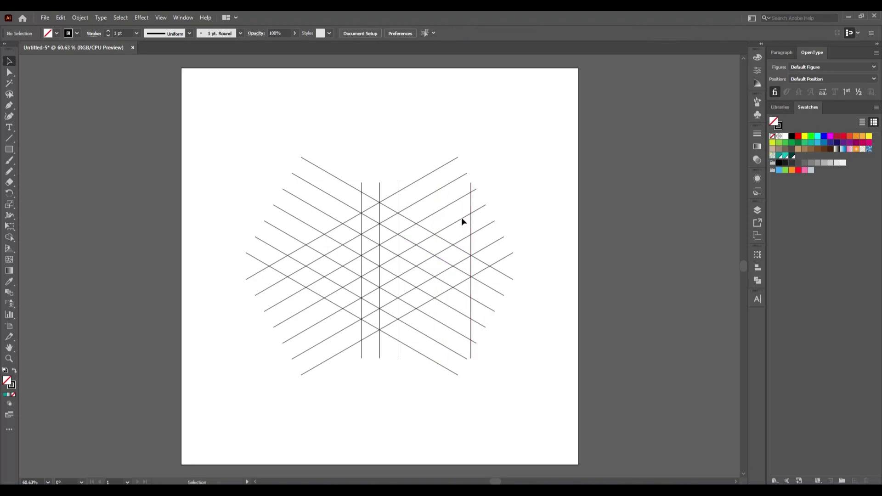
Nudge the outer right vertical line to X 789.5 px, check its alignment with the intersections in outline view, and return to the fitted preview.
{"action": "key", "text": "ctrl+1"}
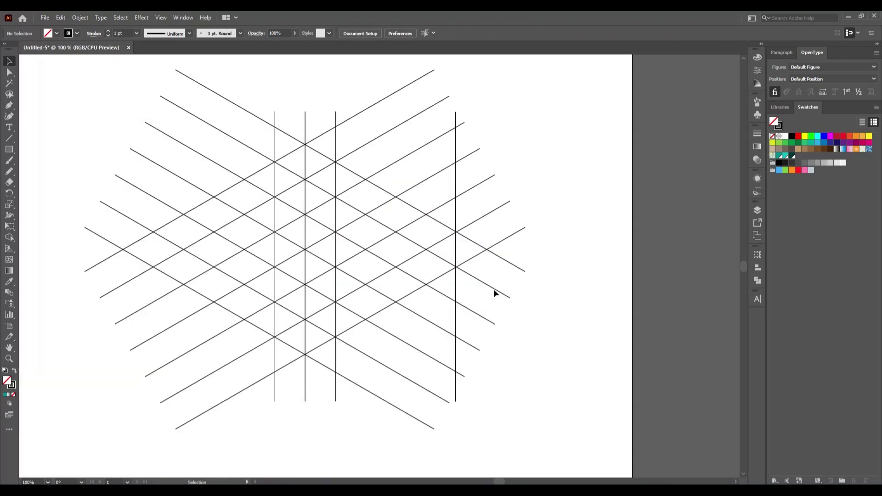
{"action": "left_click", "coordinate": [456, 286]}
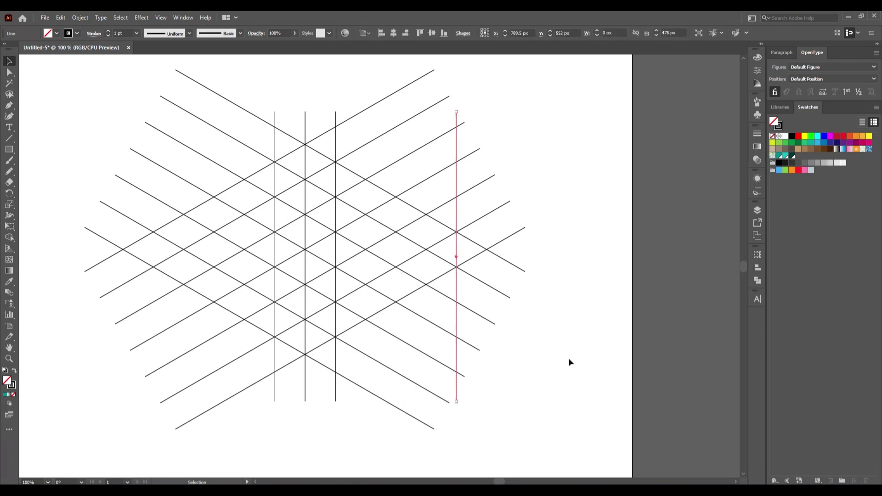
{"action": "left_click", "coordinate": [569, 358]}
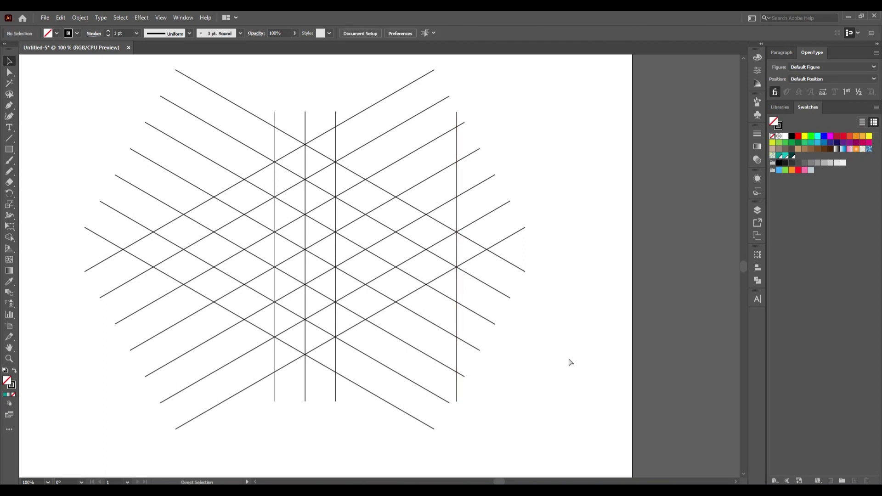
{"action": "key", "text": "ctrl+y"}
{"action": "scroll", "coordinate": [458, 265], "scroll_direction": "up", "scroll_amount": 3}
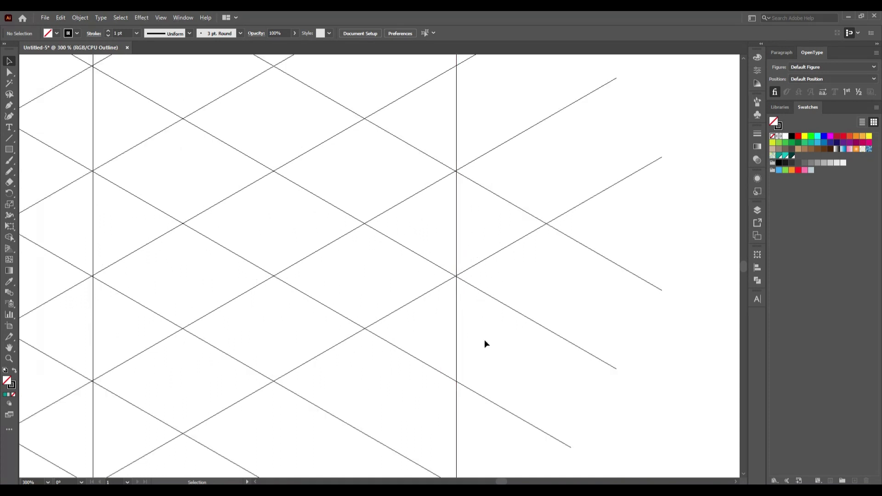
{"action": "scroll", "coordinate": [484, 343], "scroll_direction": "down", "scroll_amount": 3}
{"action": "left_click", "coordinate": [477, 373]}
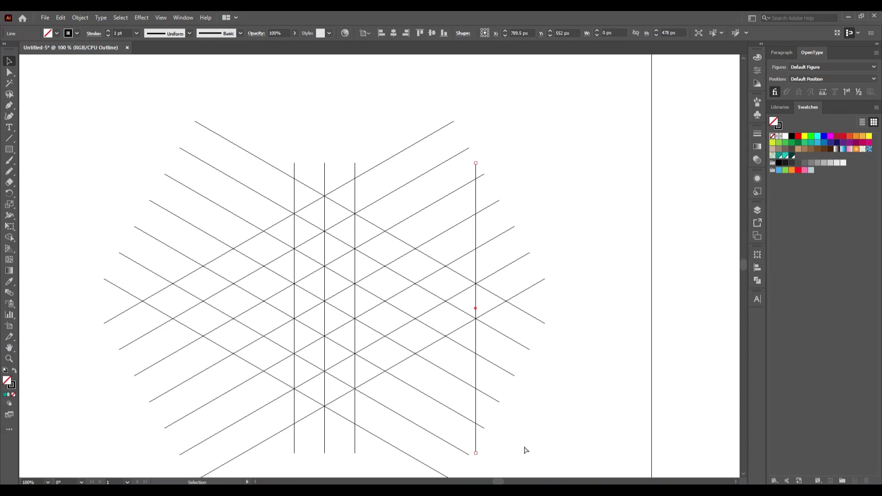
{"action": "key", "text": "ctrl+0"}
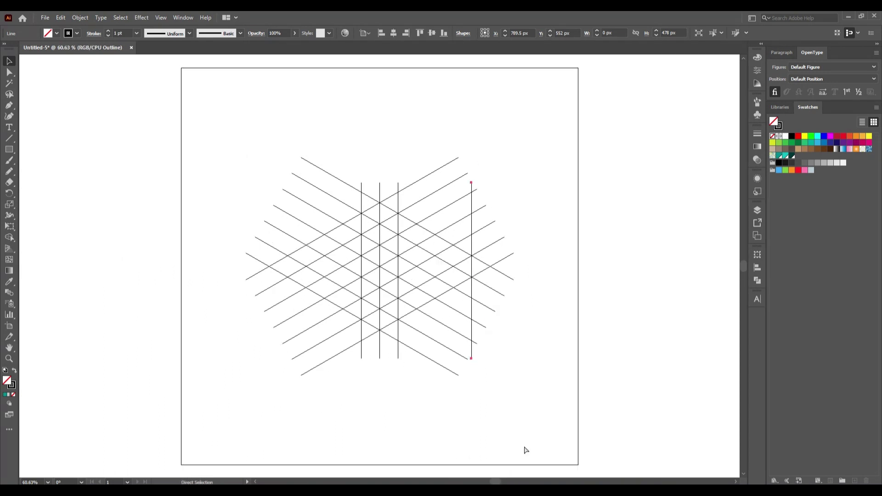
{"action": "key", "text": "ctrl+y"}
{"action": "left_click", "coordinate": [525, 447]}
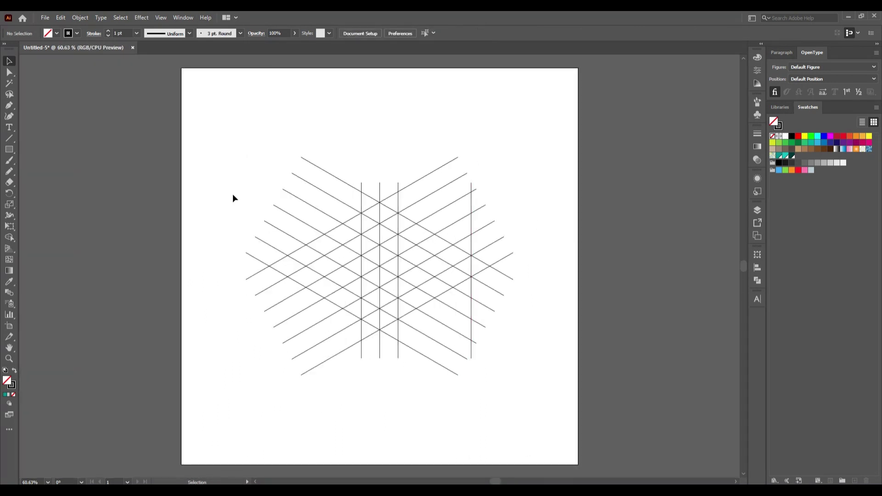
Select all grid lines and use Shape Builder with a dark blue fill to merge the cells of the upper-right chevron face.
{"action": "left_click_drag", "start_coordinate": [219, 131], "coordinate": [534, 393]}
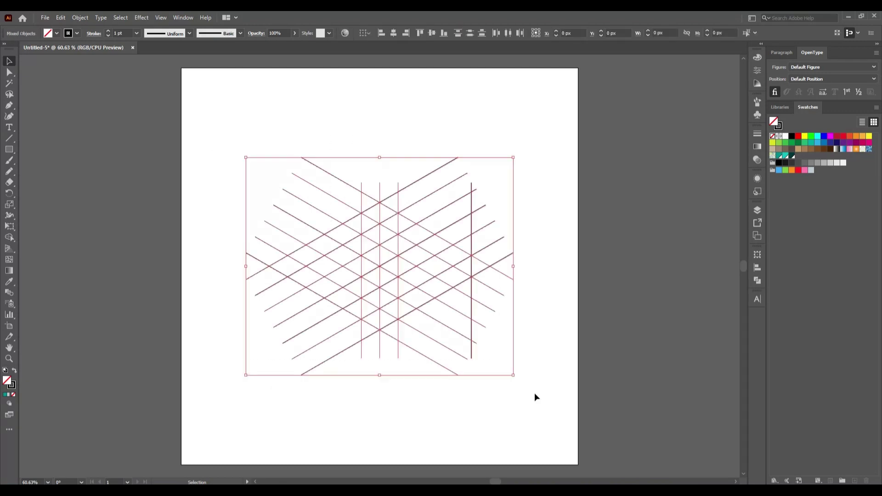
{"action": "left_click", "coordinate": [9, 238]}
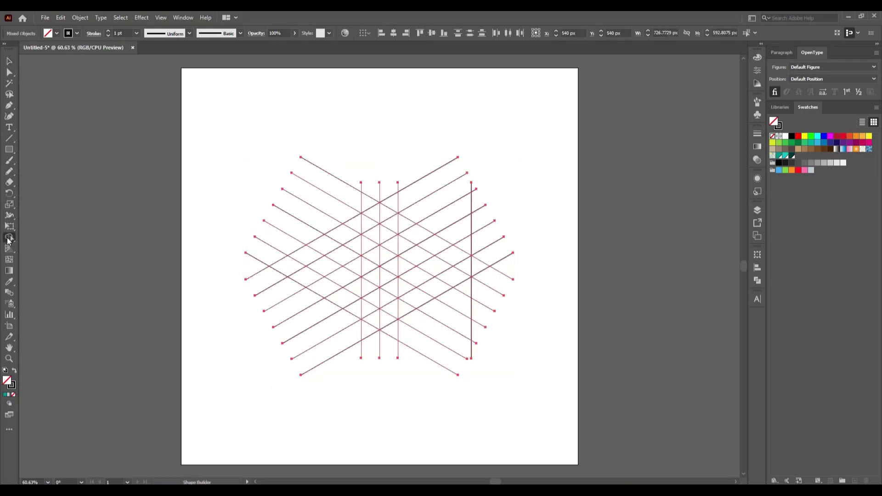
{"action": "left_click", "coordinate": [57, 33]}
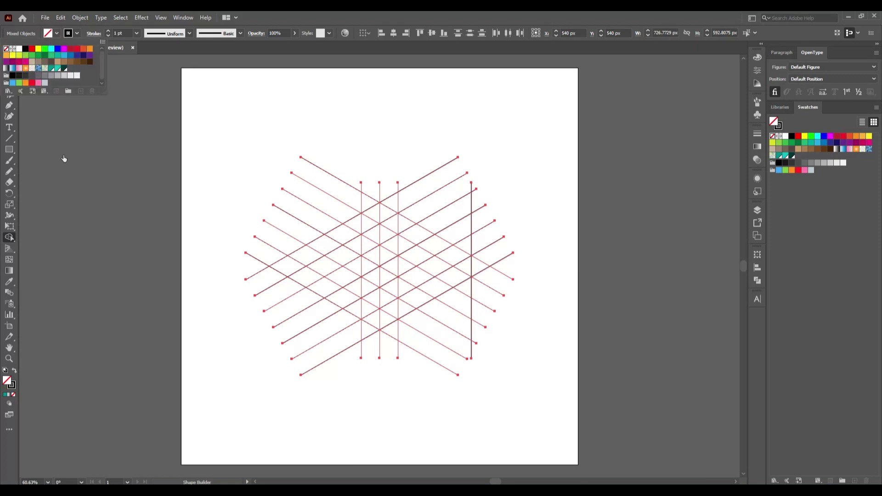
{"action": "left_click", "coordinate": [25, 49]}
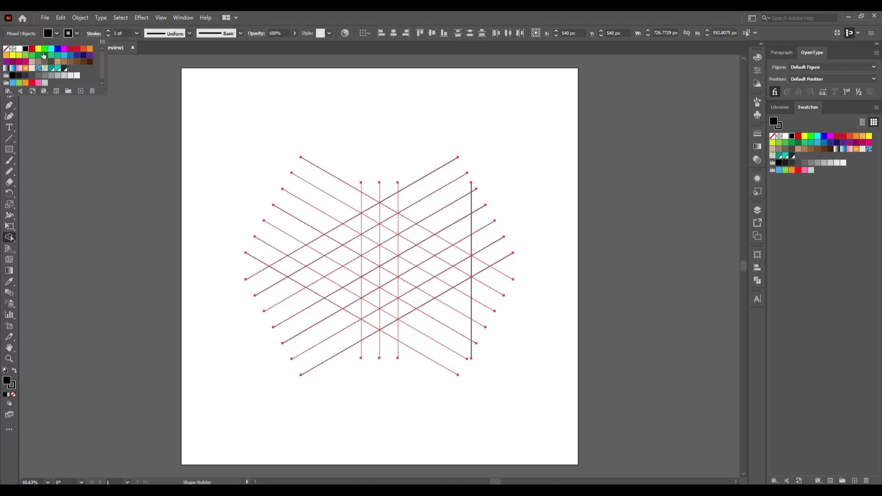
{"action": "left_click", "coordinate": [77, 56]}
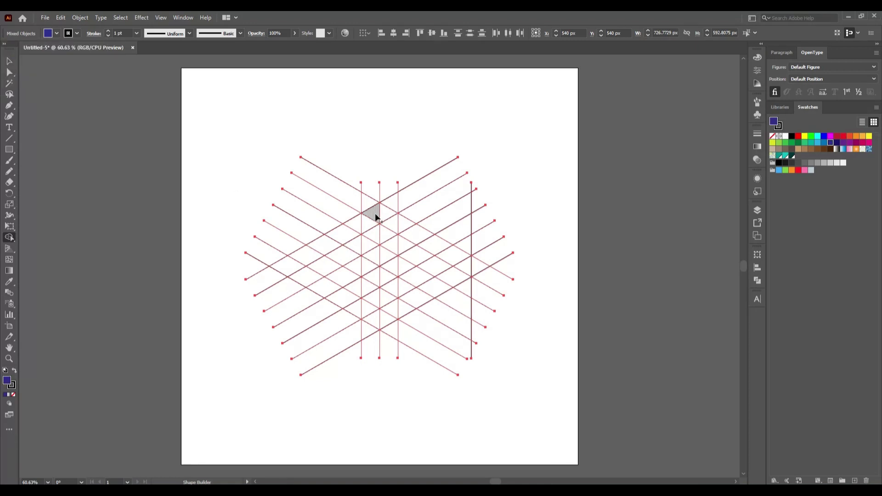
{"action": "mouse_move", "coordinate": [375, 213]}
{"action": "left_mouse_down"}
{"action": "mouse_move", "coordinate": [457, 265]}
{"action": "mouse_move", "coordinate": [410, 280]}
{"action": "mouse_move", "coordinate": [399, 295]}
{"action": "left_mouse_up"}
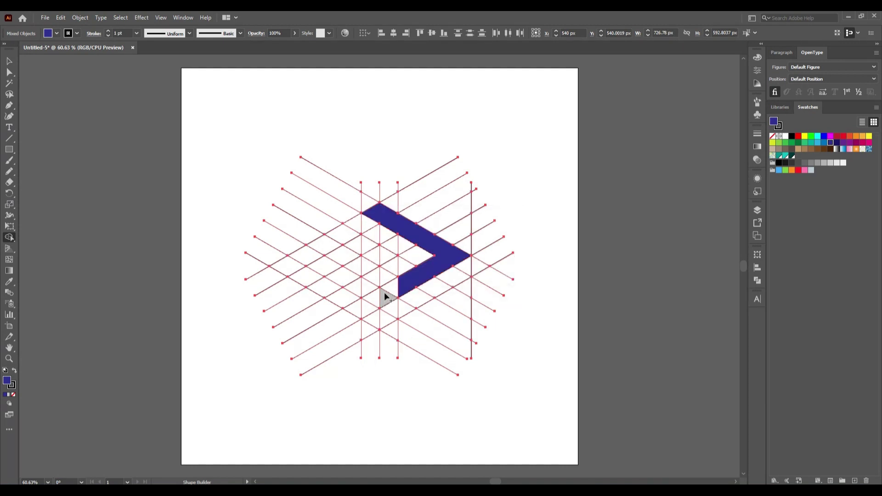
Set the Shape Builder fill to the darker navy swatch.
{"action": "left_click", "coordinate": [54, 35]}
{"action": "left_click", "coordinate": [84, 55]}
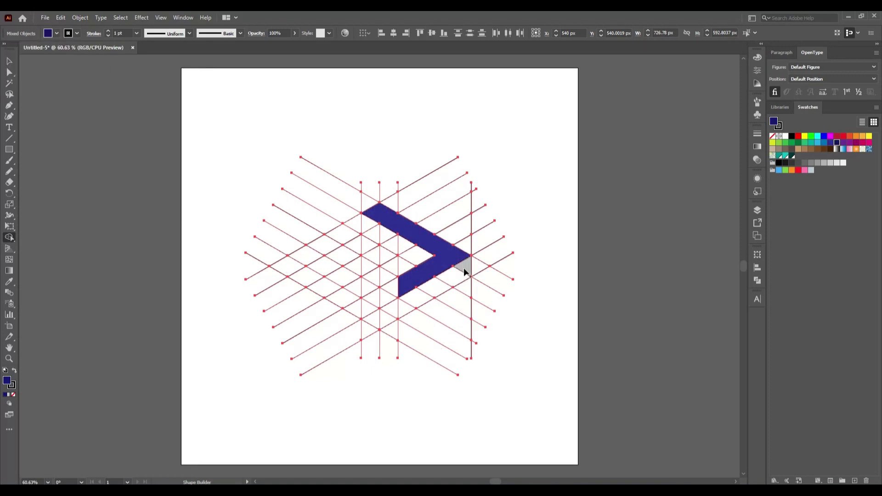
{"action": "mouse_move", "coordinate": [464, 272]}
{"action": "left_mouse_down"}
{"action": "mouse_move", "coordinate": [386, 317]}
{"action": "mouse_move", "coordinate": [390, 240]}
{"action": "left_mouse_up"}
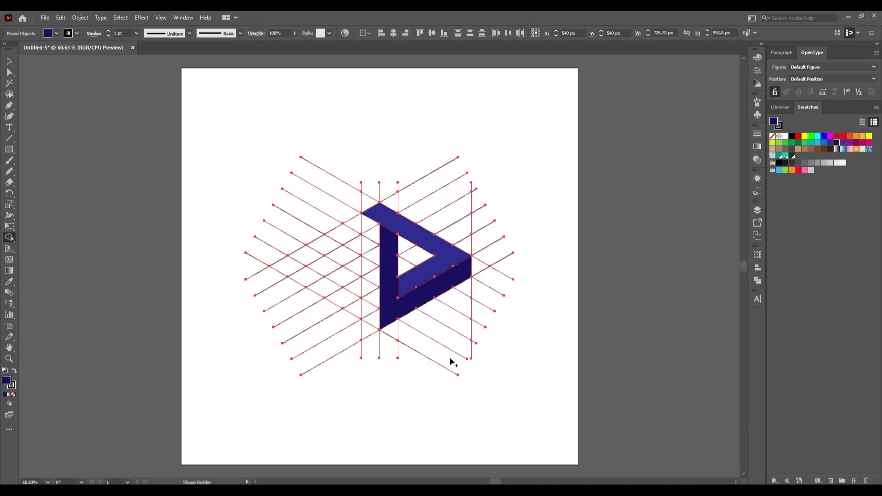
{"action": "key", "text": "ctrl"}
{"action": "key", "text": "ctrl+z"}
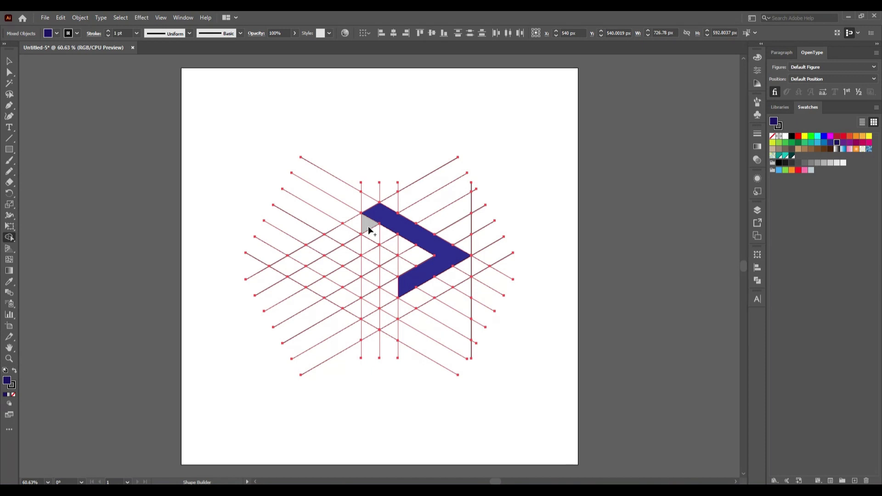
Merge the cells beneath the blue face's upper arm and down the left column into one navy face with Shape Builder.
{"action": "left_click", "coordinate": [409, 248]}
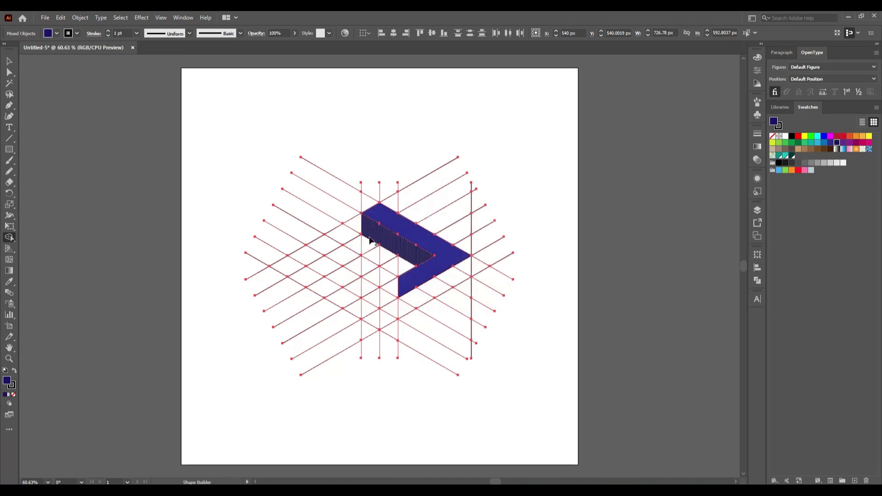
{"action": "left_click_drag", "start_coordinate": [370, 240], "coordinate": [369, 318]}
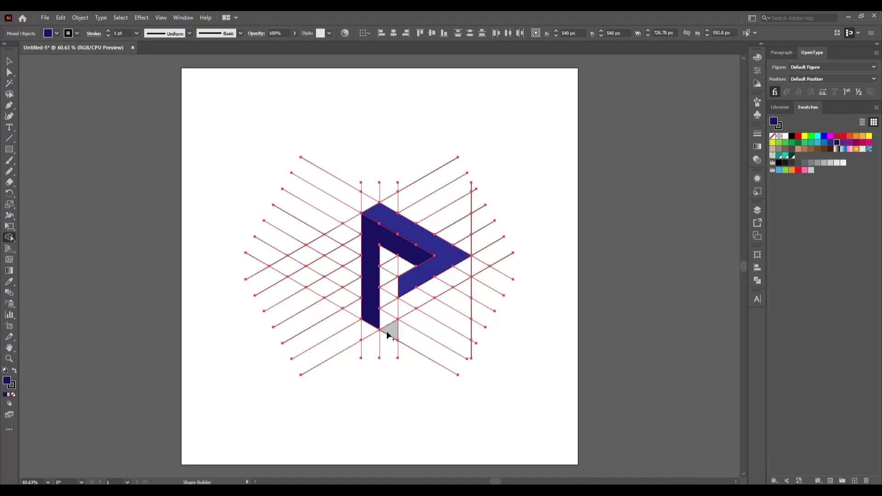
Merge the cells of the inner vertical strip and lower-right arm into a purple face with Shape Builder, then deselect the artwork.
{"action": "left_click", "coordinate": [59, 34]}
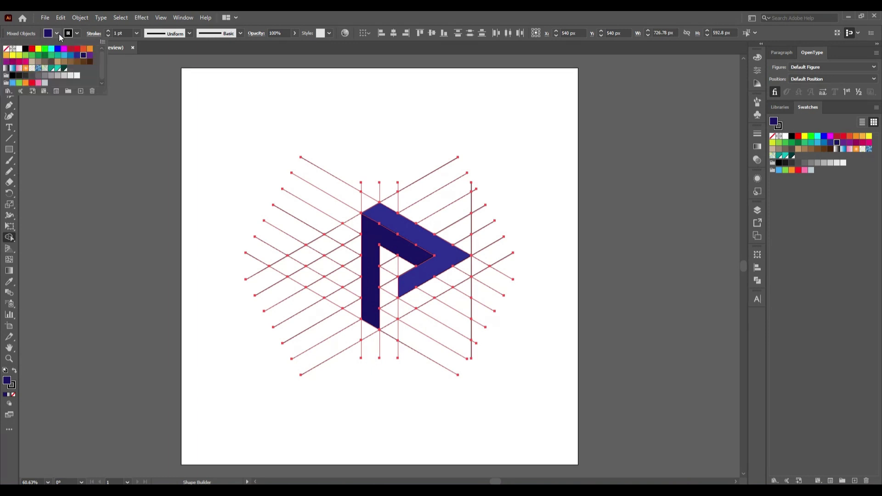
{"action": "left_click", "coordinate": [89, 55]}
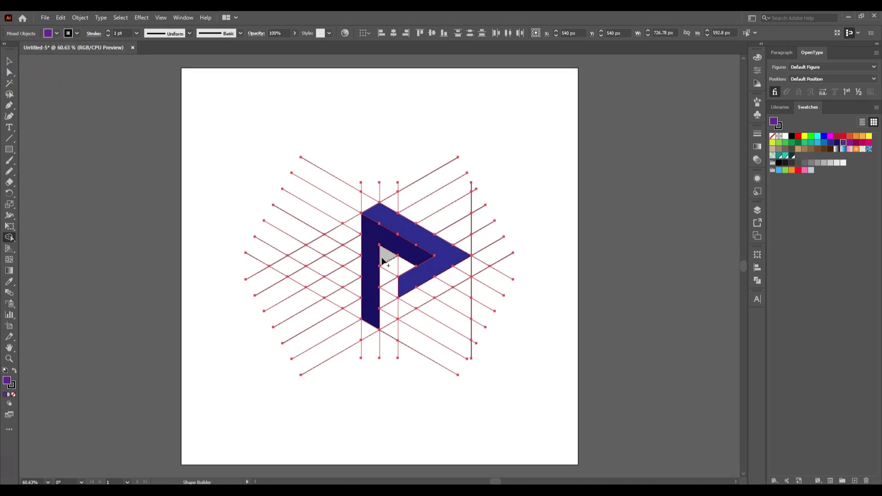
{"action": "mouse_move", "coordinate": [384, 256]}
{"action": "left_mouse_down"}
{"action": "mouse_move", "coordinate": [382, 317]}
{"action": "mouse_move", "coordinate": [468, 274]}
{"action": "left_mouse_up"}
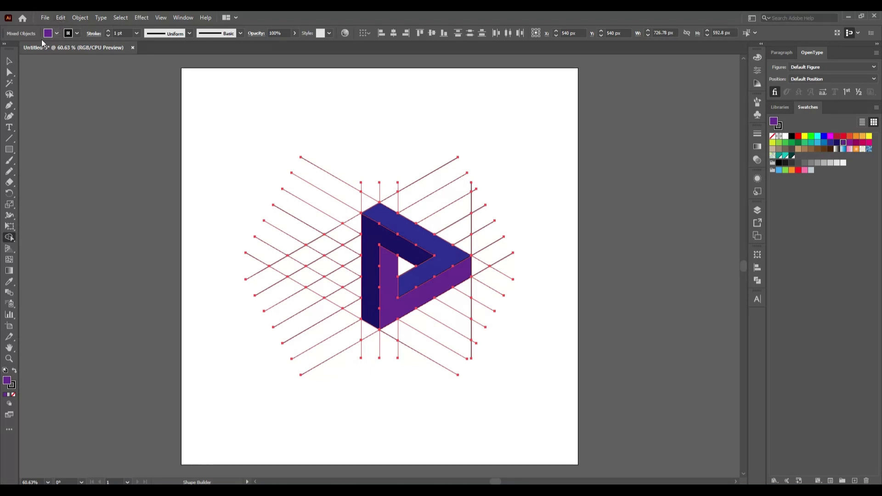
{"action": "left_click", "coordinate": [8, 60]}
{"action": "left_click", "coordinate": [203, 139]}
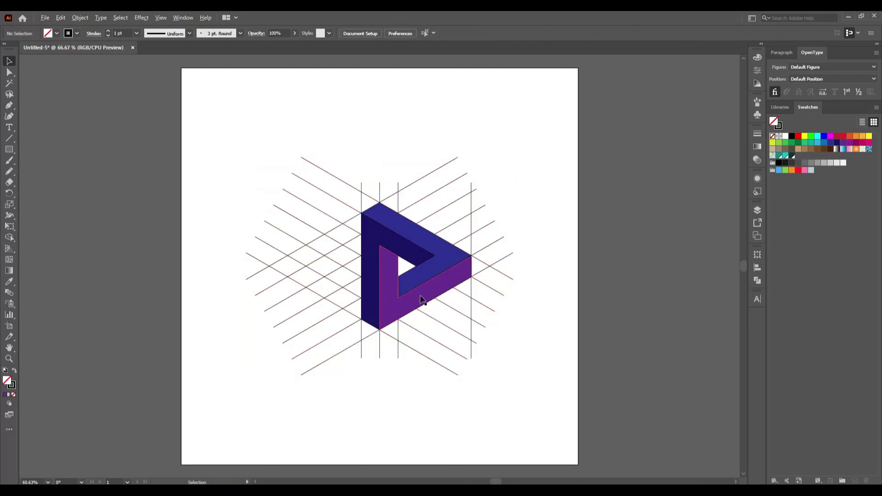
{"action": "scroll", "coordinate": [422, 299], "scroll_direction": "up", "scroll_amount": 2}
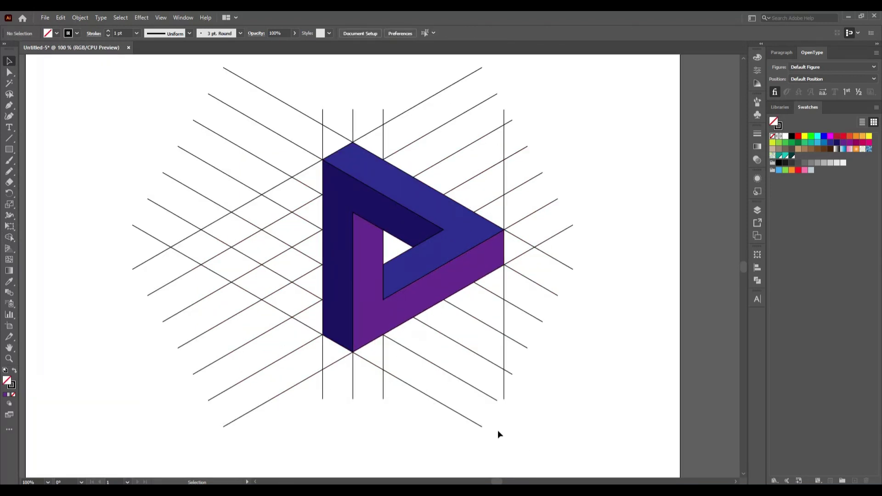
Ungroup the merged artwork twice to separate the three colored faces from the grid lines, then deselect everything.
{"action": "left_click", "coordinate": [376, 315]}
{"action": "right_click", "coordinate": [376, 313]}
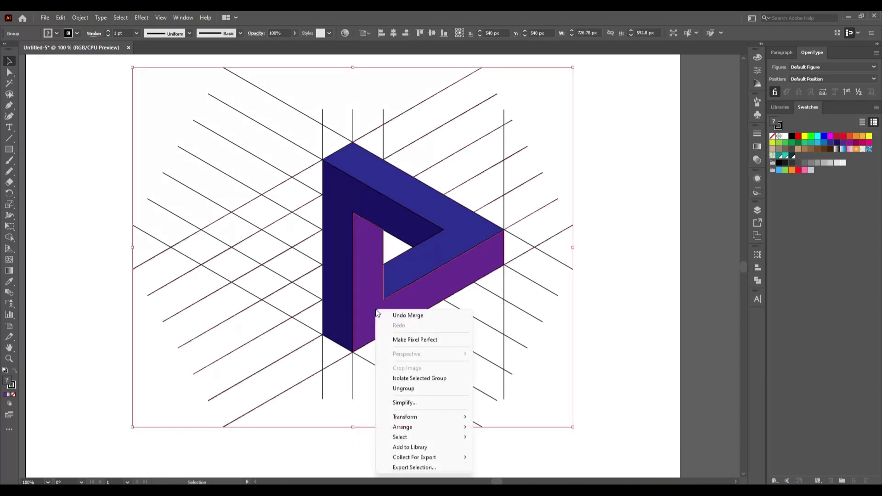
{"action": "left_click", "coordinate": [408, 389]}
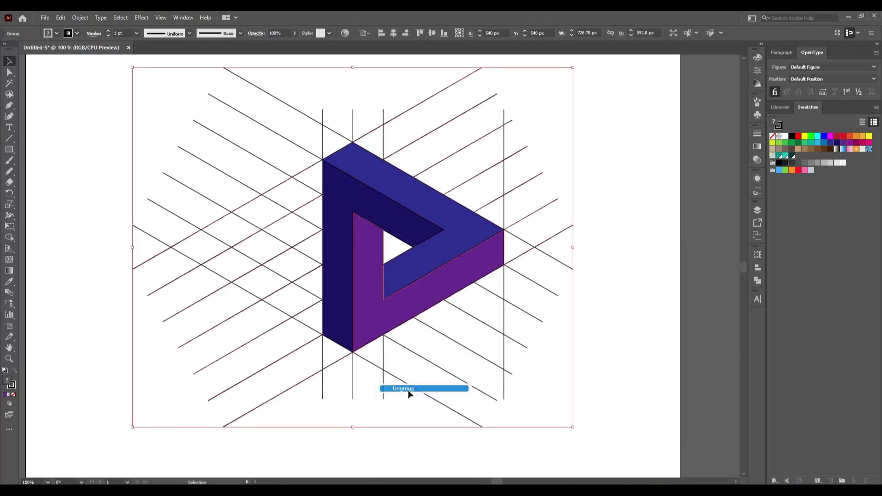
{"action": "right_click", "coordinate": [437, 224]}
{"action": "left_click", "coordinate": [462, 300]}
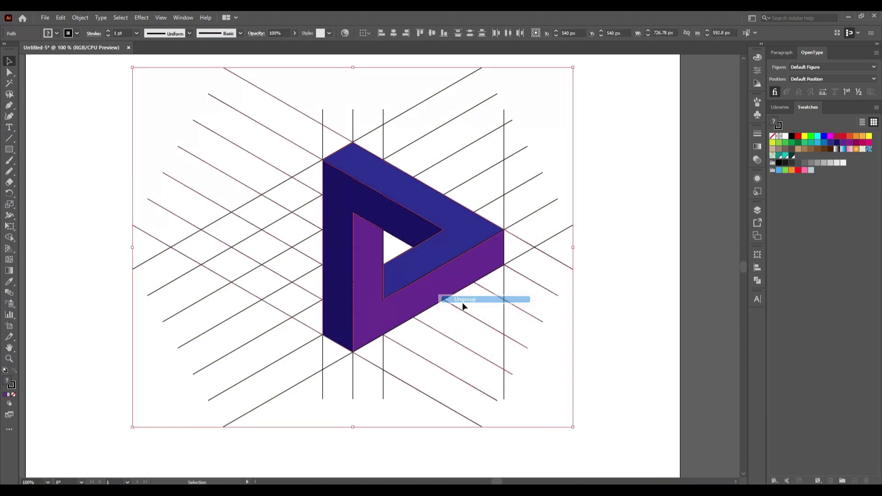
{"action": "left_click", "coordinate": [606, 274]}
{"action": "right_click", "coordinate": [342, 288]}
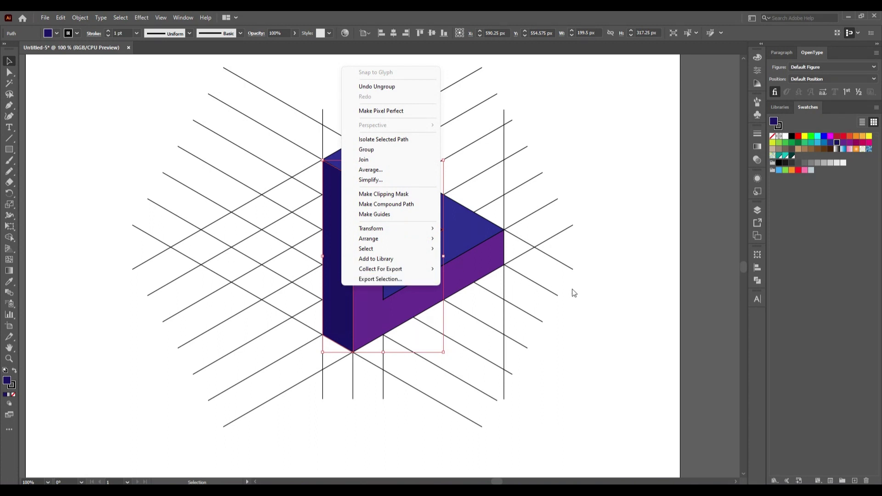
{"action": "left_click", "coordinate": [635, 315]}
{"action": "left_click", "coordinate": [635, 316]}
{"action": "scroll", "coordinate": [395, 305], "scroll_direction": "down", "scroll_amount": 1}
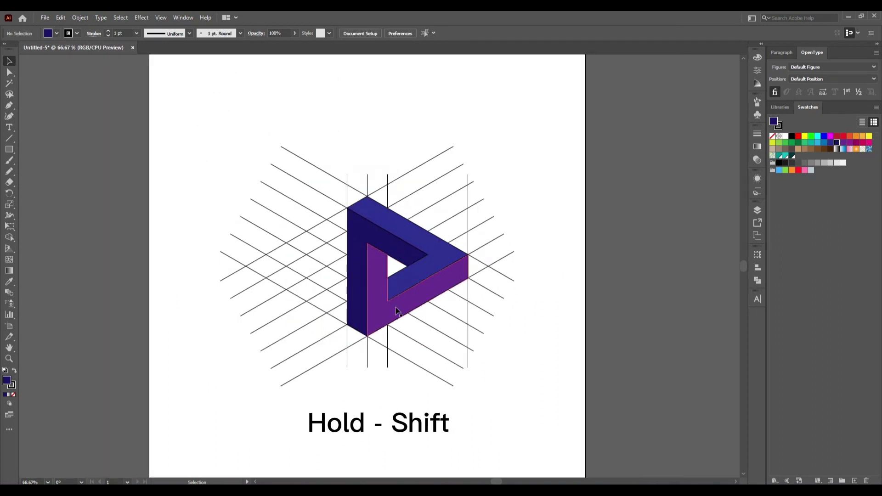
Move the navy, purple and blue faces together off the grid to the artboard's upper-left corner.
{"action": "left_click", "coordinate": [359, 297]}
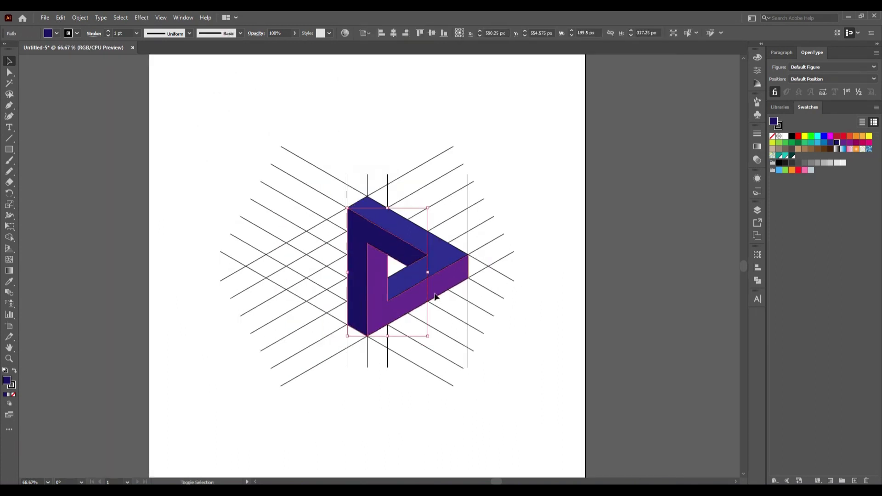
{"action": "left_click", "coordinate": [437, 260], "text": "shift"}
{"action": "left_click_drag", "start_coordinate": [408, 259], "coordinate": [195, 153]}
{"action": "left_click", "coordinate": [203, 226]}
Delete all the remaining grid lines and move the three-face triangle back to the middle of the artboard.
{"action": "left_click_drag", "start_coordinate": [250, 150], "coordinate": [517, 400]}
{"action": "key", "text": "Delete"}
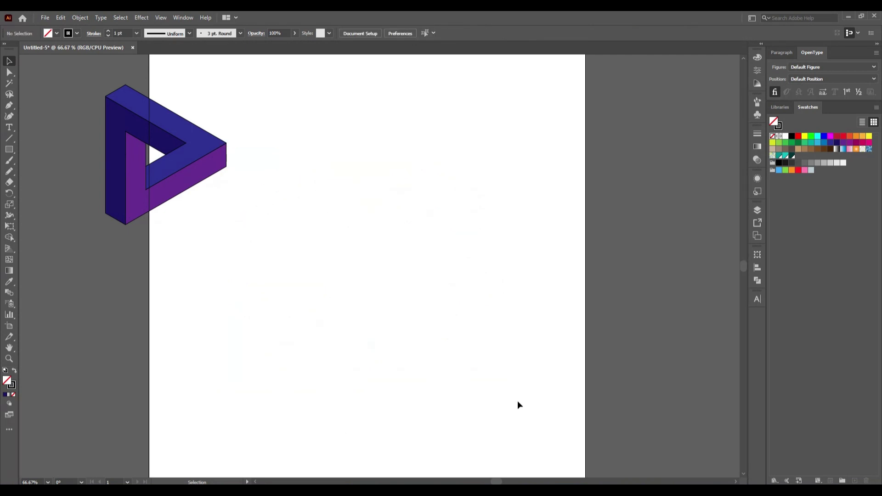
{"action": "left_click_drag", "start_coordinate": [169, 178], "coordinate": [420, 286]}
{"action": "left_click", "coordinate": [476, 377]}
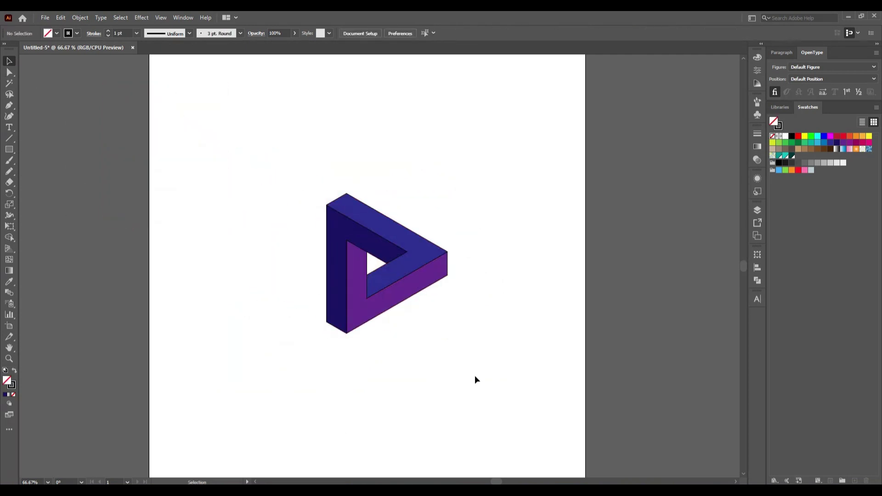
Remove the stroke from all three faces and scale the triangle proportionally from its center to about 480 px wide.
{"action": "left_click_drag", "start_coordinate": [313, 189], "coordinate": [466, 360]}
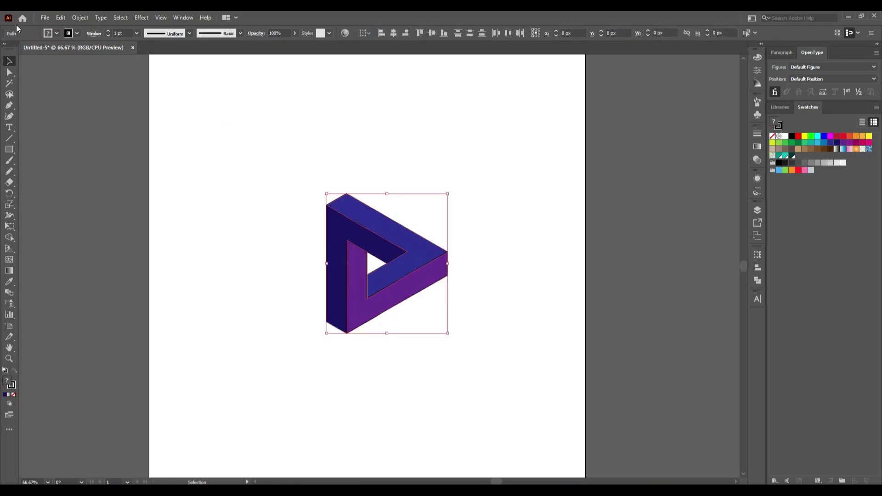
{"action": "left_click", "coordinate": [77, 33]}
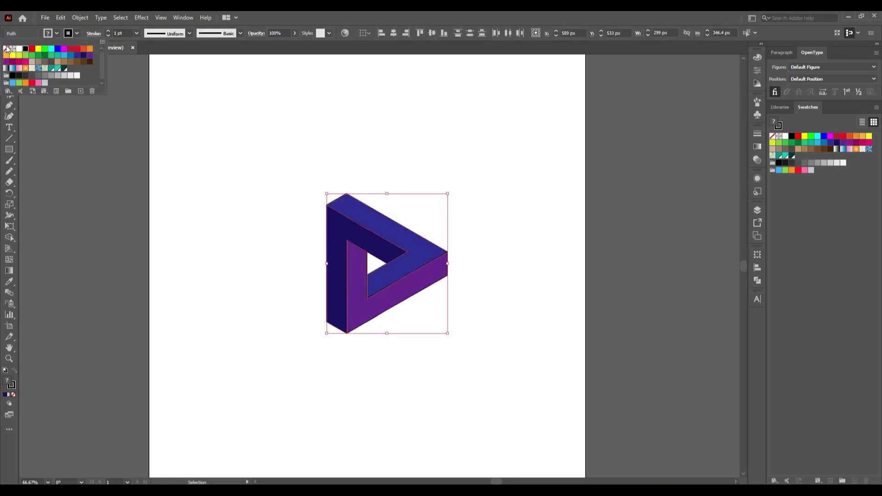
{"action": "left_click", "coordinate": [6, 48]}
{"action": "left_click", "coordinate": [231, 246]}
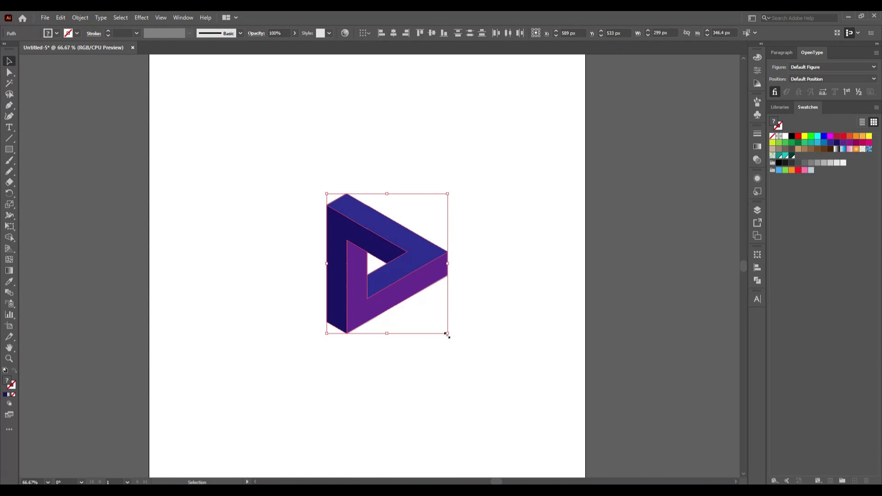
{"action": "left_click_drag", "start_coordinate": [447, 335], "coordinate": [485, 377]}
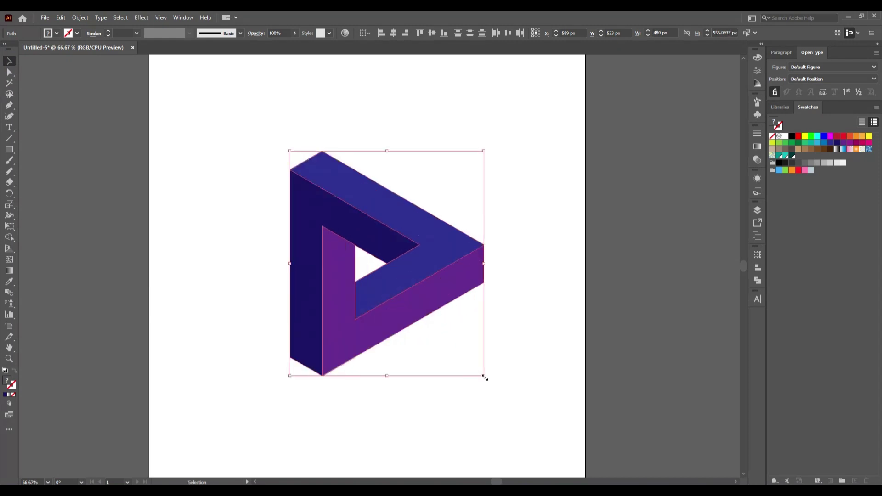
{"action": "left_click", "coordinate": [509, 354]}
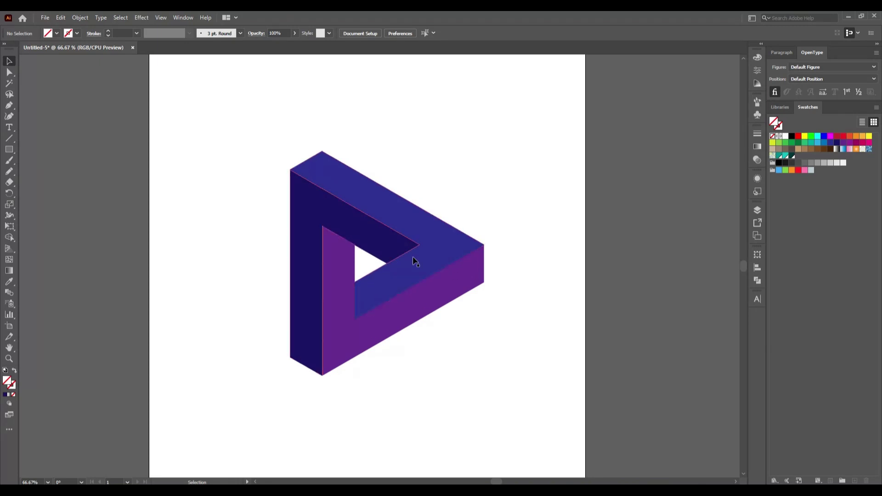
Fill the upper-right blue chevron face with the bright turquoise swatch (#0fc2bf).
{"action": "left_click", "coordinate": [428, 261]}
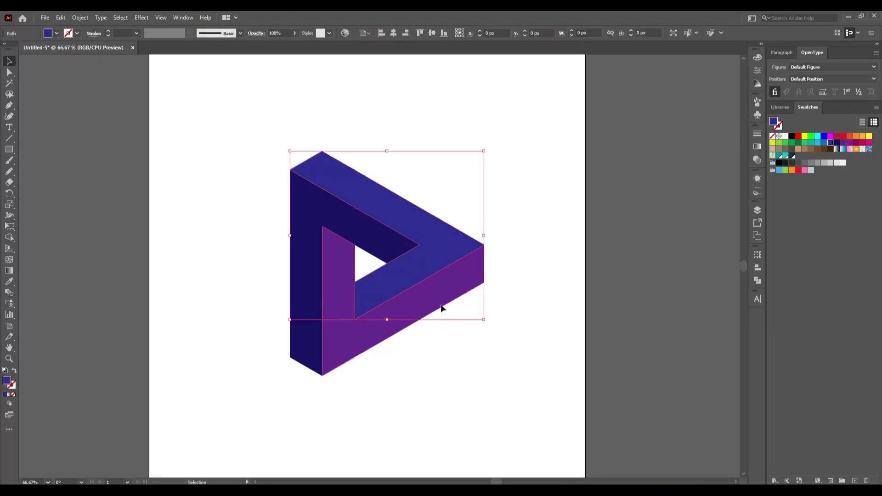
{"action": "left_click", "coordinate": [785, 157]}
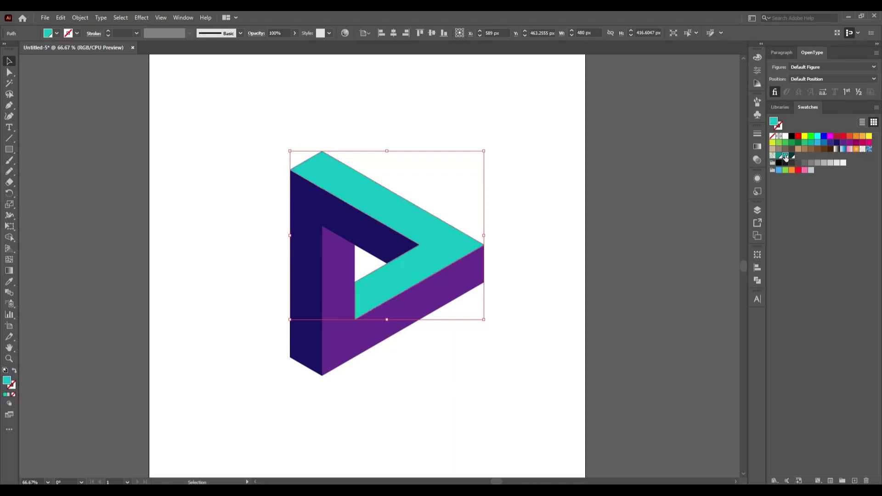
{"action": "left_click", "coordinate": [538, 351]}
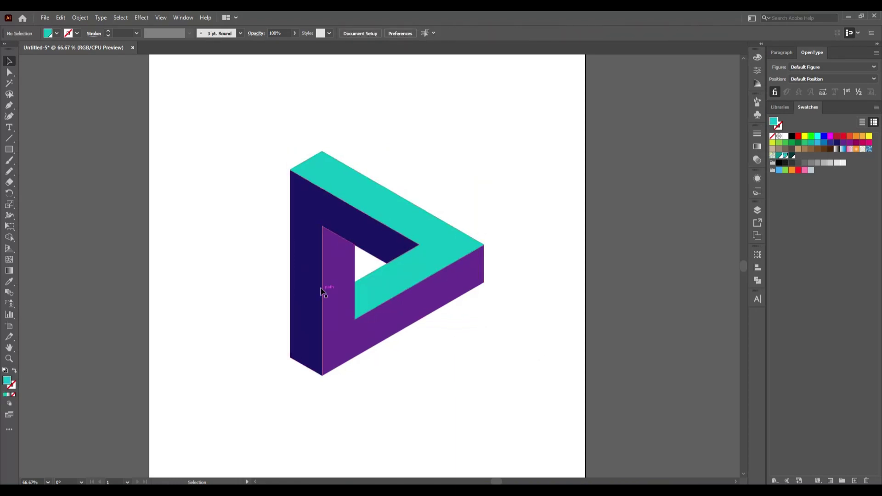
Fill the left navy face with the medium teal swatch (#018f8c).
{"action": "left_click", "coordinate": [301, 285]}
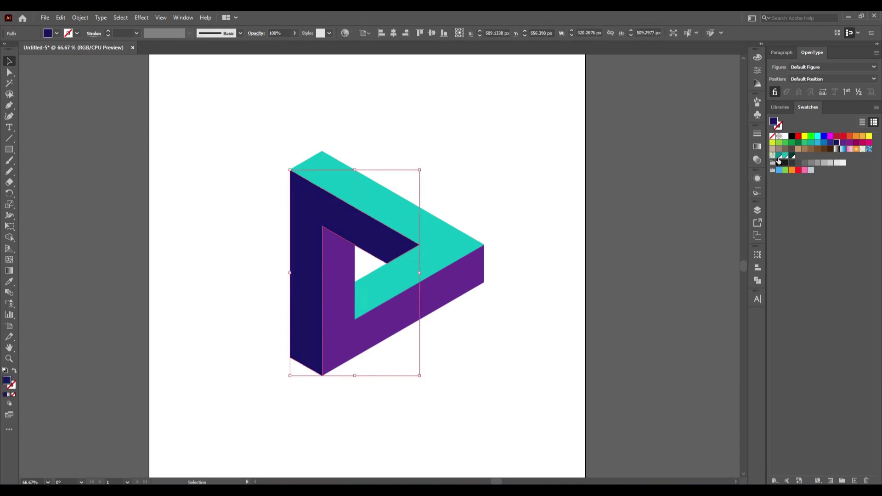
{"action": "left_click", "coordinate": [779, 157]}
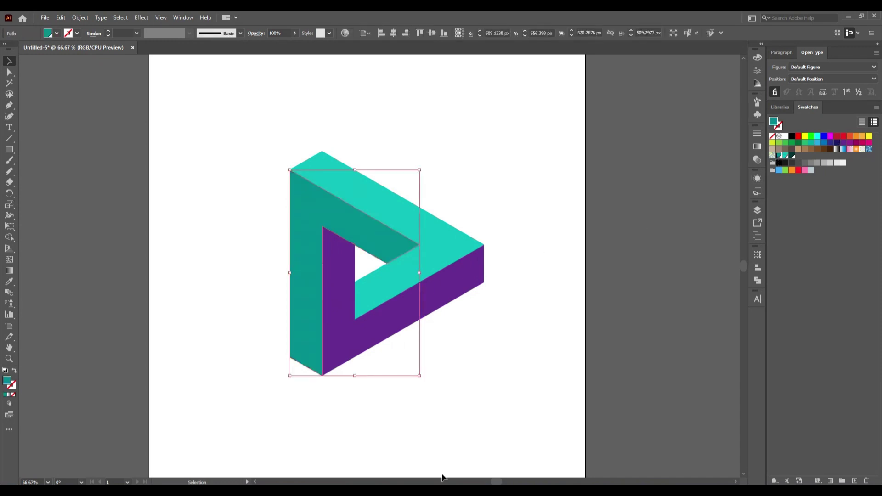
{"action": "left_click", "coordinate": [479, 427]}
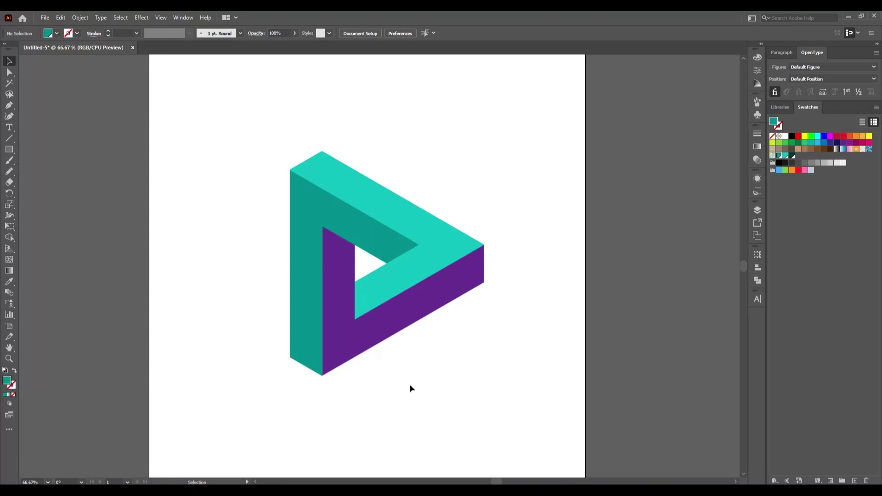
Fill the lower-right purple face with the very dark teal swatch (#023536).
{"action": "left_click", "coordinate": [383, 328]}
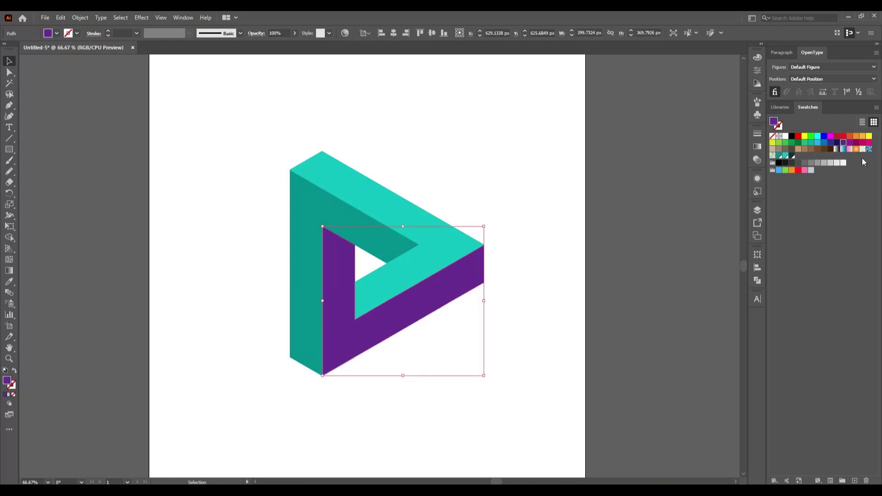
{"action": "left_click", "coordinate": [791, 155]}
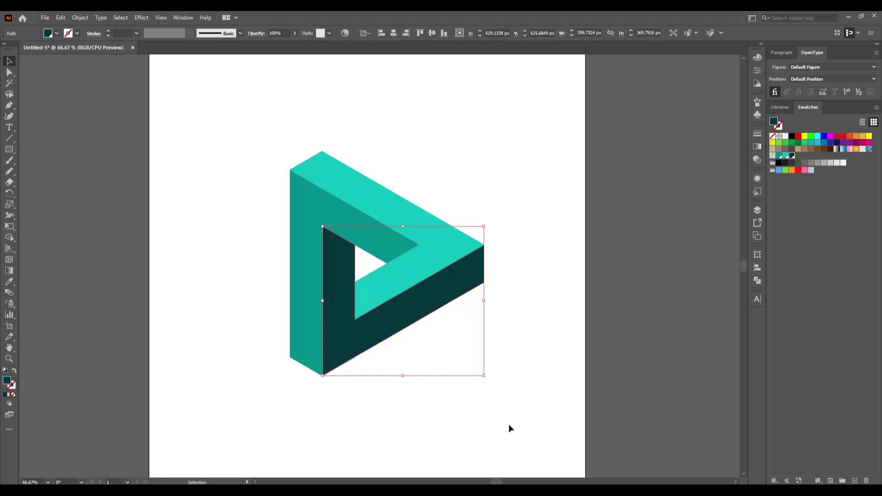
{"action": "left_click", "coordinate": [533, 390]}
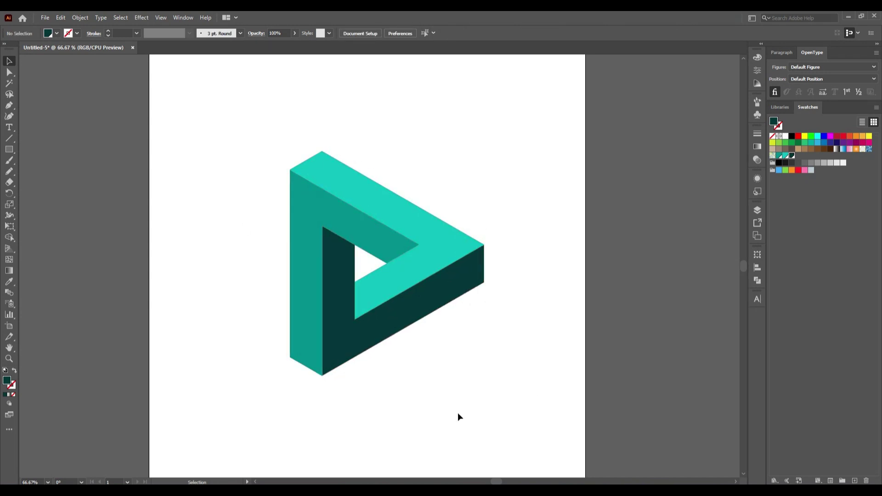
Check the fill color codes of the turquoise, medium teal and dark teal faces one by one in the Color Picker.
{"action": "left_click", "coordinate": [424, 263]}
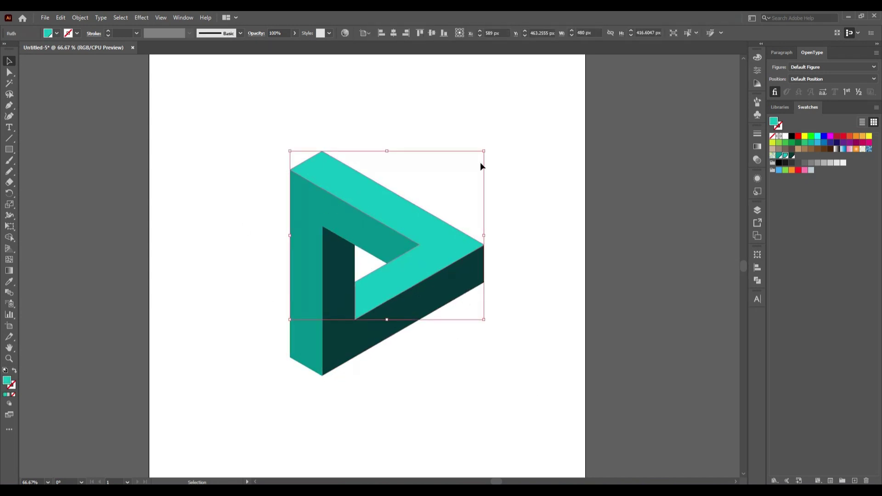
{"action": "double_click", "coordinate": [8, 385]}
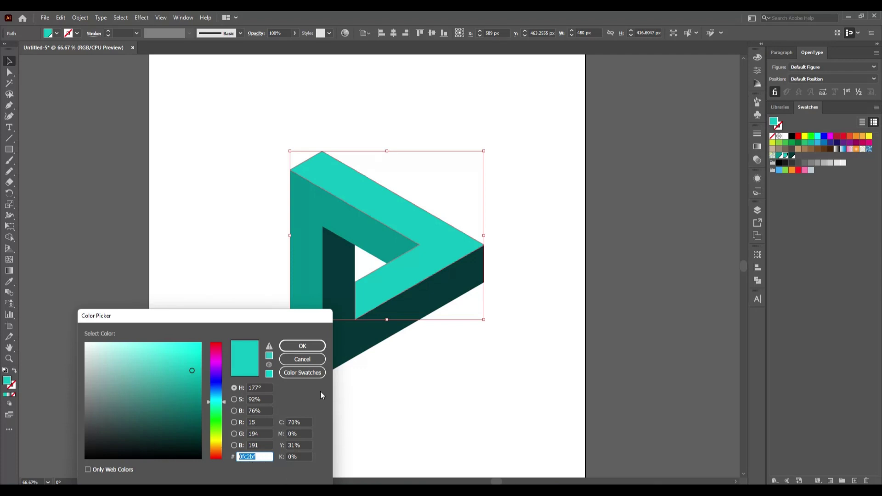
{"action": "left_click", "coordinate": [303, 359]}
{"action": "left_click", "coordinate": [445, 401]}
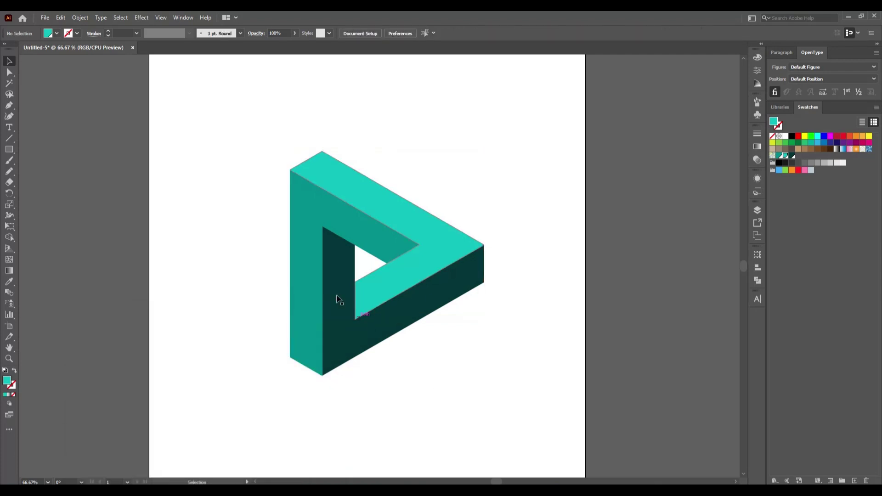
{"action": "left_click", "coordinate": [295, 310]}
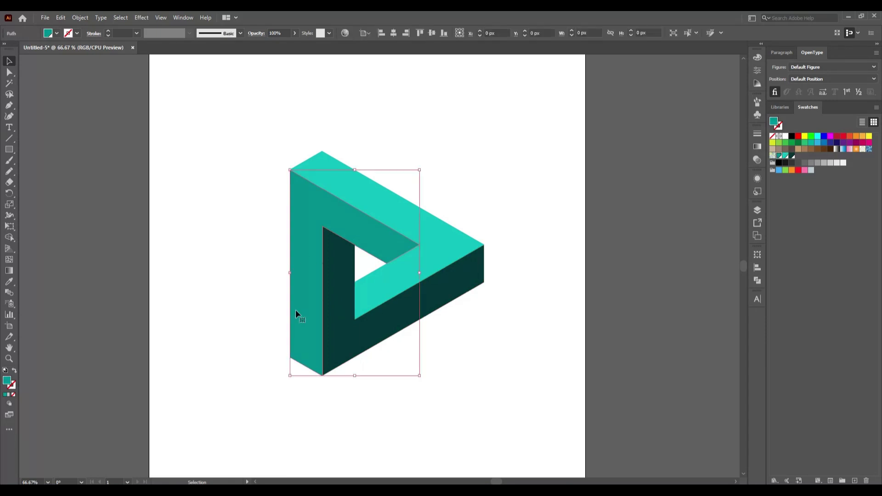
{"action": "double_click", "coordinate": [7, 381]}
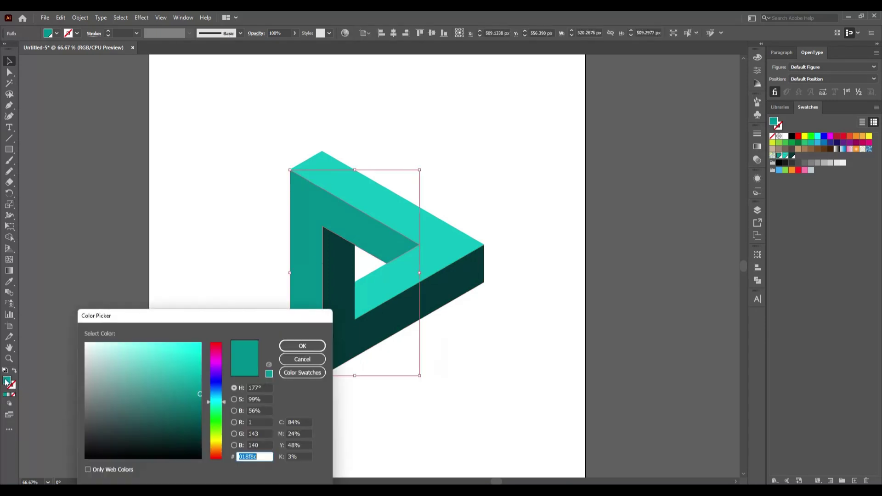
{"action": "left_click", "coordinate": [257, 457]}
{"action": "left_click", "coordinate": [300, 362]}
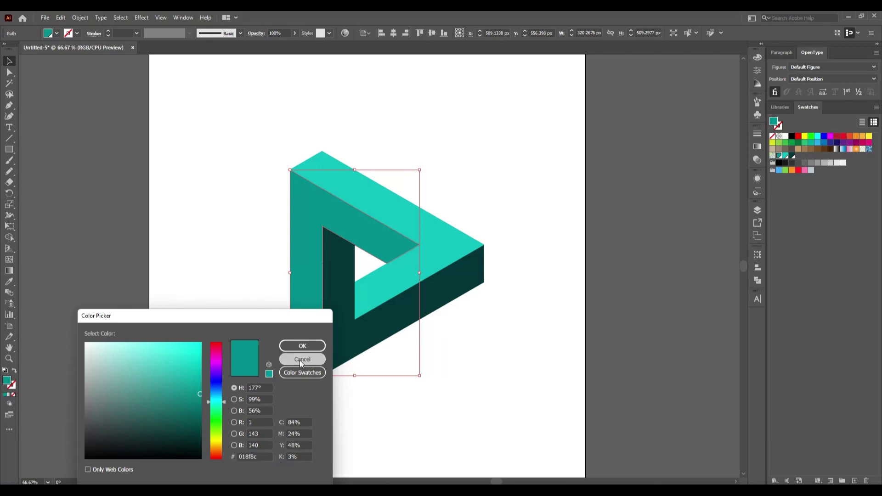
{"action": "left_click", "coordinate": [489, 381]}
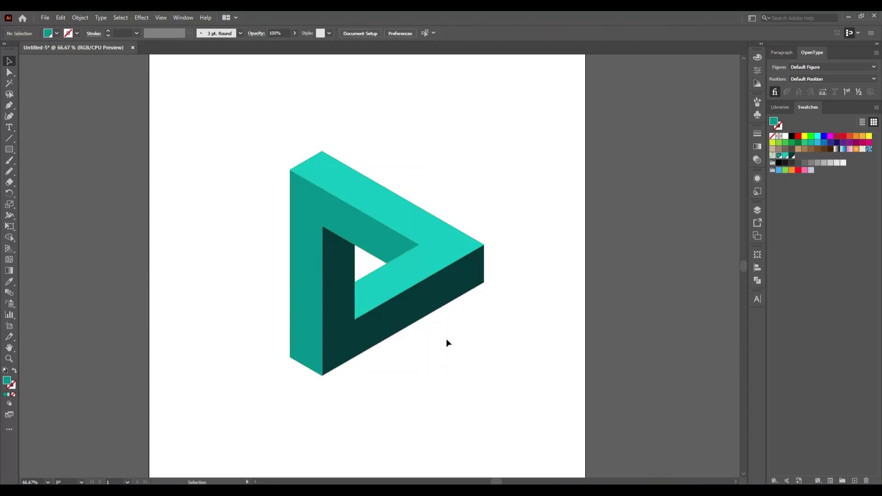
{"action": "left_click", "coordinate": [451, 372]}
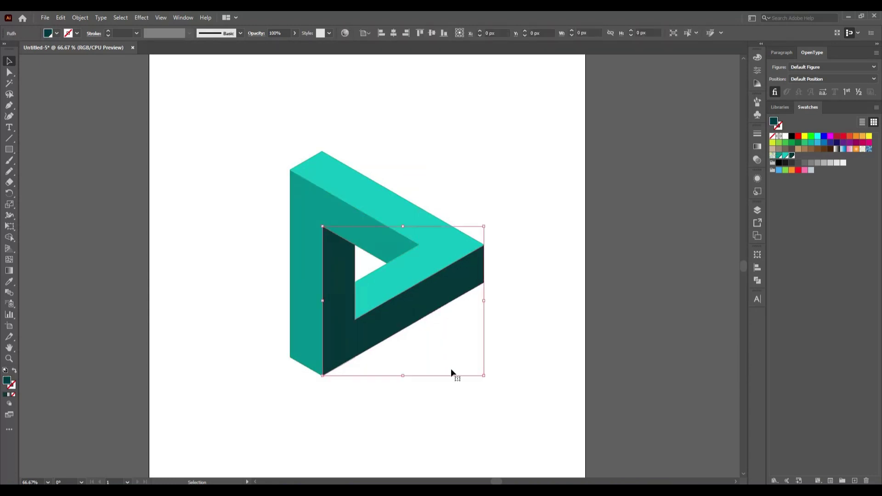
{"action": "double_click", "coordinate": [7, 381]}
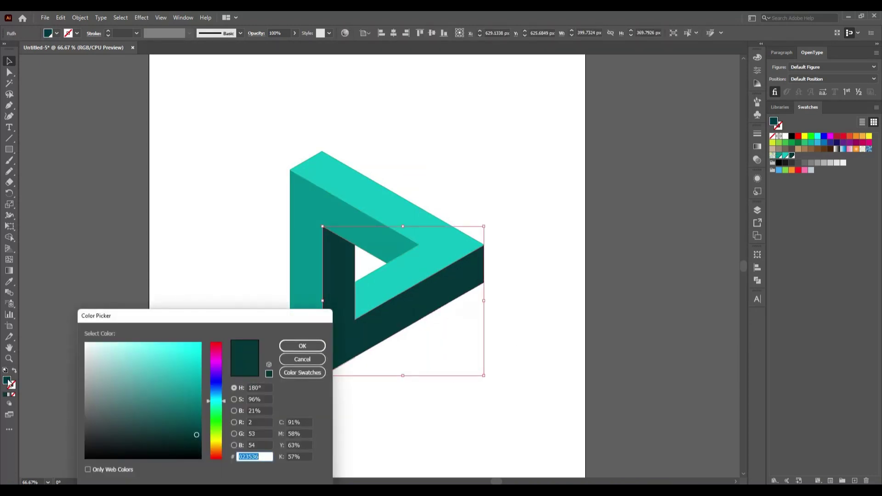
{"action": "left_click", "coordinate": [268, 456]}
{"action": "left_click", "coordinate": [320, 359]}
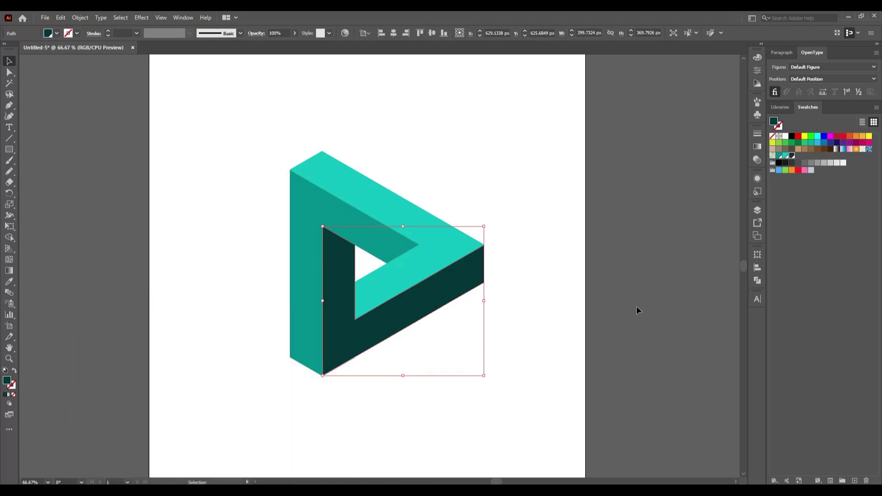
{"action": "left_click", "coordinate": [637, 306]}
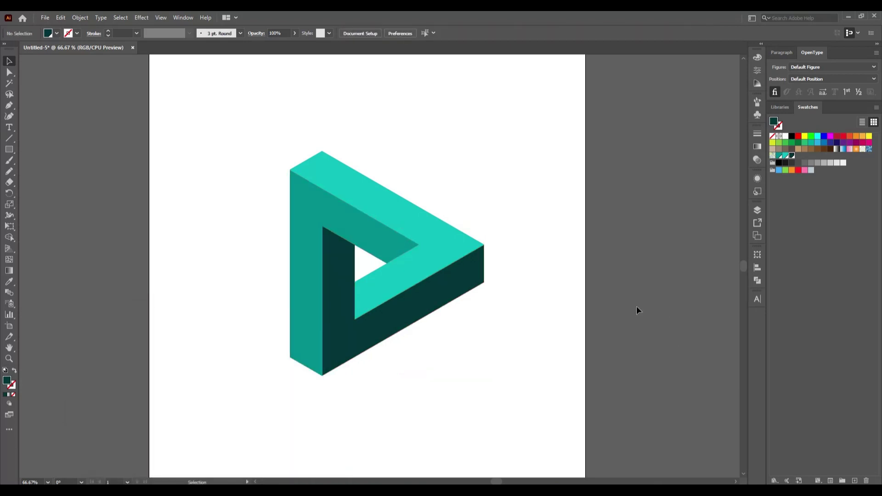
Group the three faces of the triangle and center the group horizontally on the artboard.
{"action": "left_click_drag", "start_coordinate": [249, 137], "coordinate": [479, 391]}
{"action": "right_click", "coordinate": [407, 301]}
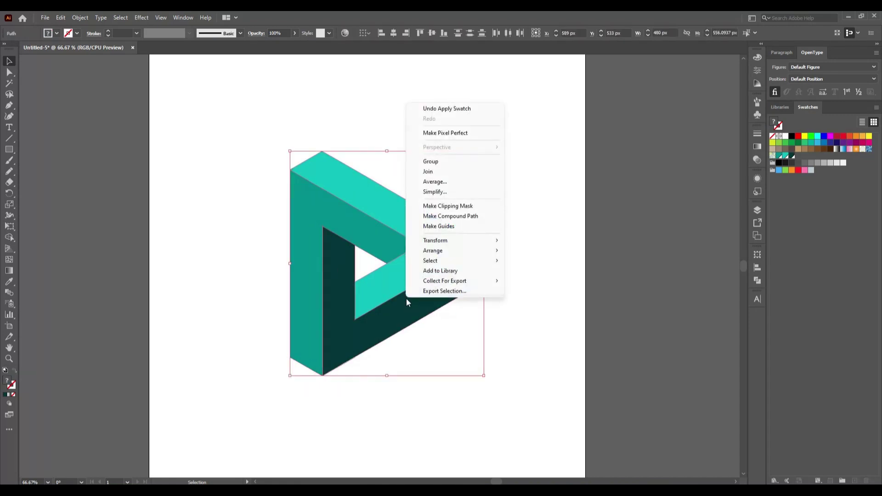
{"action": "left_click", "coordinate": [448, 161]}
{"action": "left_click", "coordinate": [393, 33]}
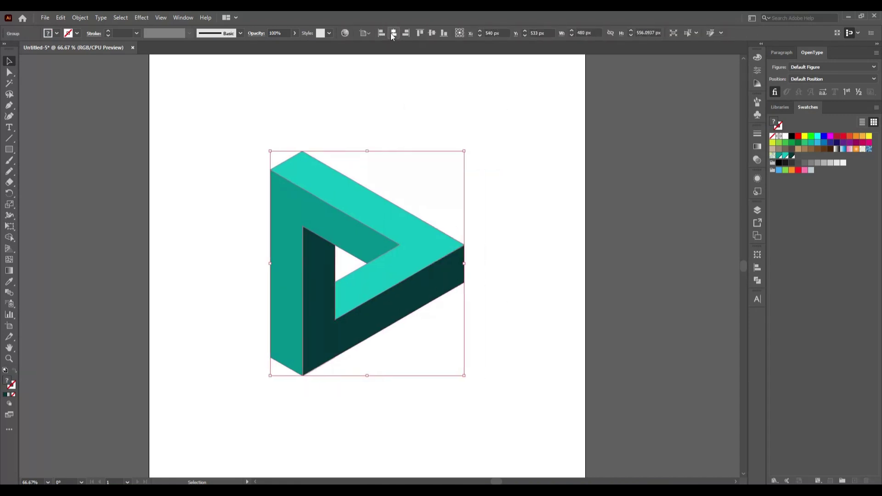
Center the triangle group vertically on the artboard and open the Stylize Drop Shadow effect for it.
{"action": "left_click", "coordinate": [431, 33]}
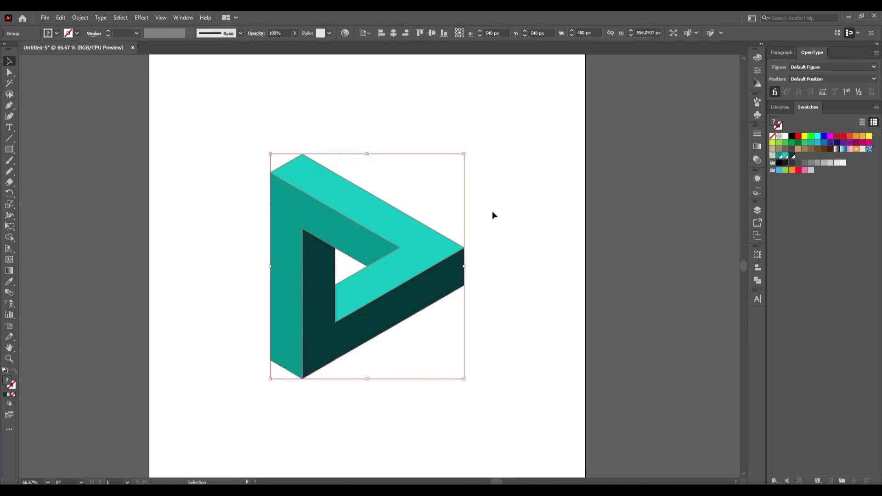
{"action": "left_click", "coordinate": [142, 17]}
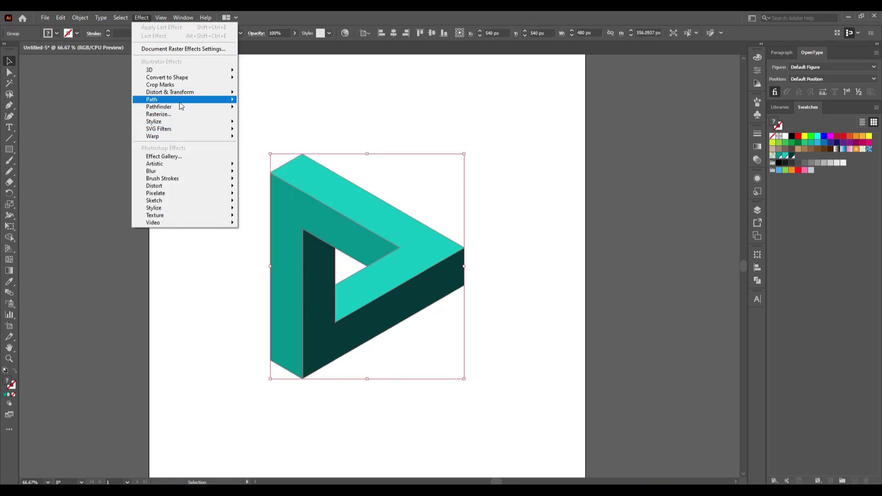
{"action": "mouse_move", "coordinate": [182, 100]}
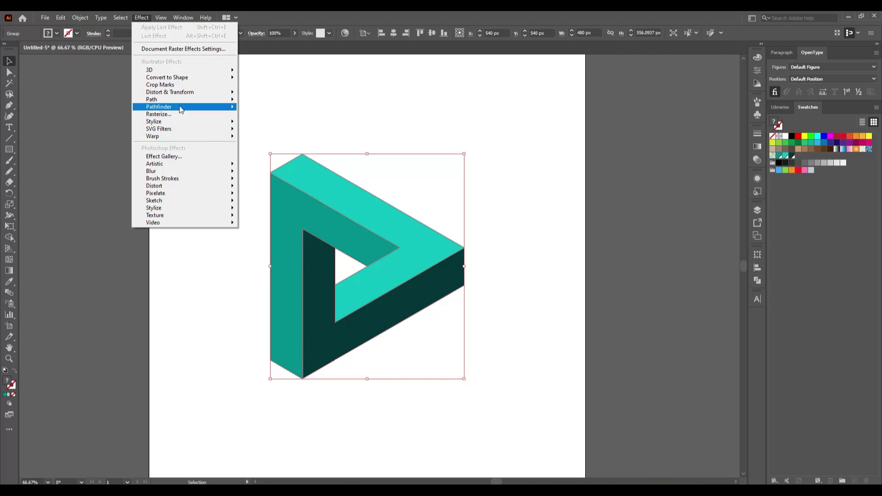
{"action": "mouse_move", "coordinate": [181, 124]}
{"action": "left_click", "coordinate": [299, 123]}
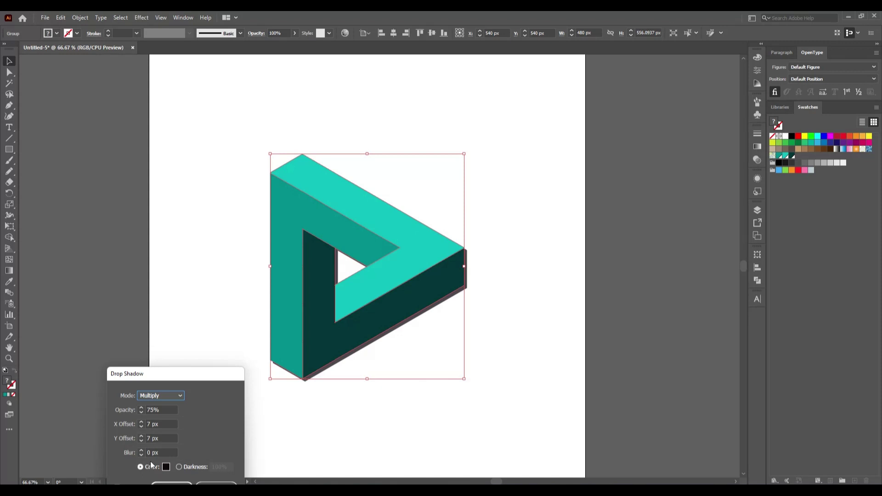
Try smaller and larger vertical distances for the drop shadow and settle on a Y offset of 5 px.
{"action": "left_click", "coordinate": [150, 437]}
{"action": "key", "text": "Up"}
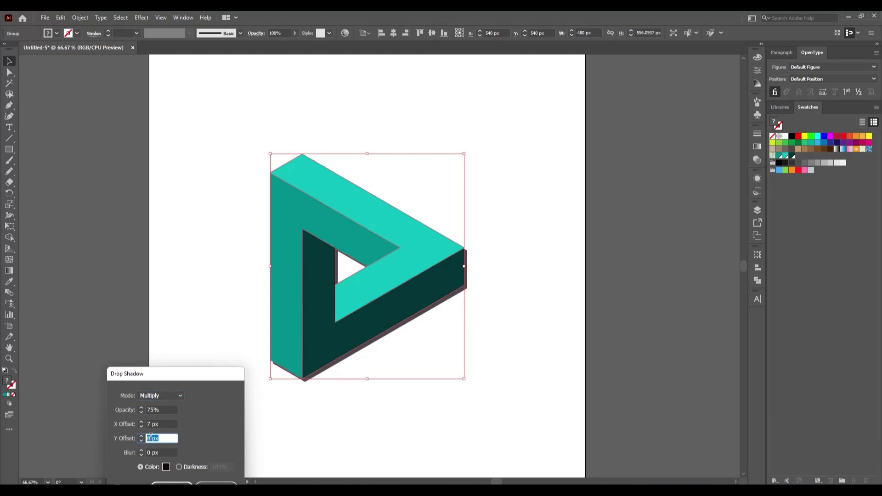
{"action": "key", "text": "Down"}
{"action": "key", "text": "Down"}
{"action": "key", "text": "Down"}
{"action": "key", "text": "Down"}
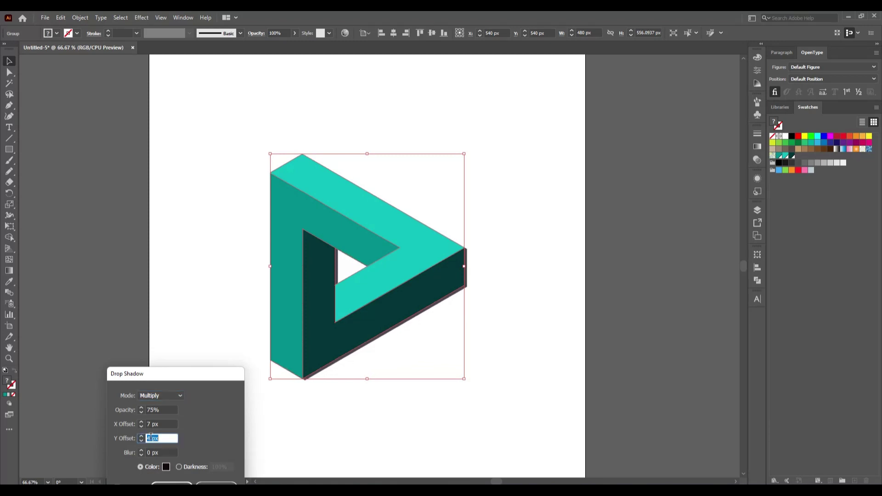
{"action": "key", "text": "Up"}
{"action": "key", "text": "Up"}
{"action": "key", "text": "Up"}
{"action": "key", "text": "Up"}
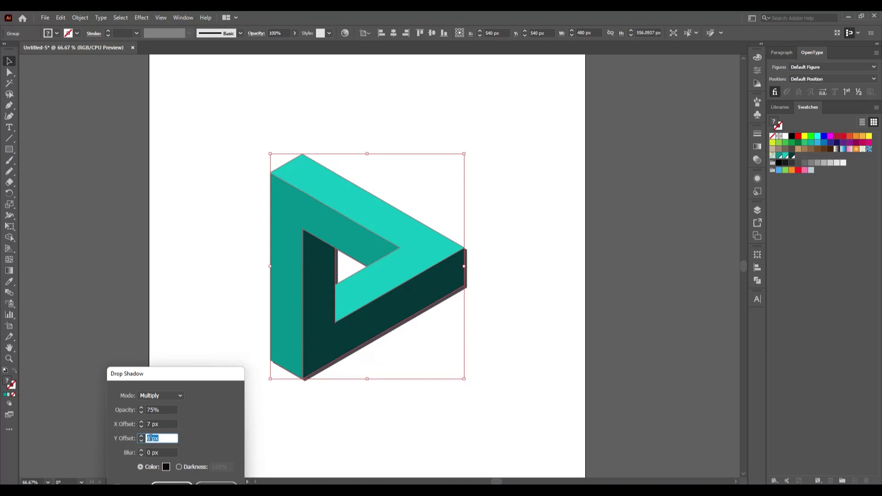
{"action": "key", "text": "Up"}
{"action": "key", "text": "Up"}
{"action": "key", "text": "Up"}
{"action": "key", "text": "Up"}
{"action": "key", "text": "Up"}
{"action": "key", "text": "Up"}
{"action": "key", "text": "Up"}
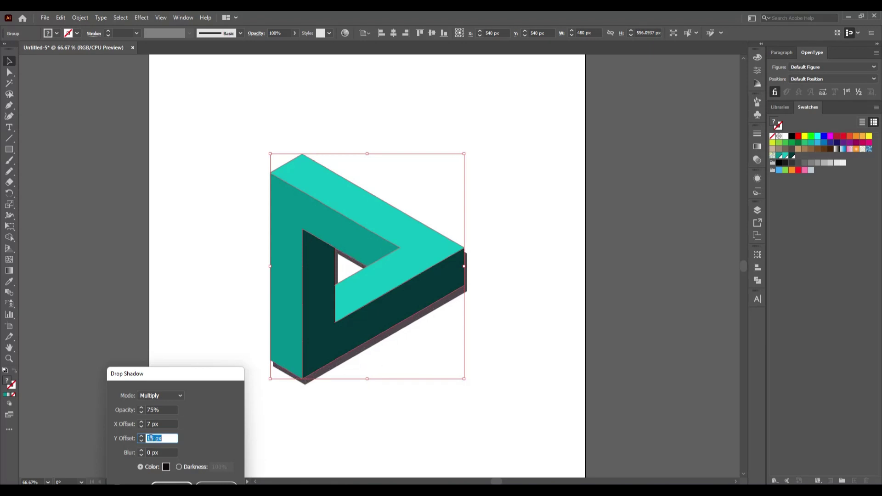
{"action": "key", "text": "Up"}
{"action": "key", "text": "Up"}
{"action": "key", "text": "Up"}
{"action": "key", "text": "Up"}
{"action": "key", "text": "Up"}
{"action": "key", "text": "Down"}
{"action": "key", "text": "Down"}
{"action": "key", "text": "Down"}
{"action": "key", "text": "Down"}
{"action": "key", "text": "Down"}
{"action": "key", "text": "Down"}
{"action": "key", "text": "Down"}
{"action": "key", "text": "Down"}
{"action": "key", "text": "Down"}
{"action": "key", "text": "Down"}
{"action": "key", "text": "Down"}
{"action": "key", "text": "Down"}
{"action": "key", "text": "Down"}
{"action": "key", "text": "Down"}
{"action": "key", "text": "Down"}
{"action": "key", "text": "Down"}
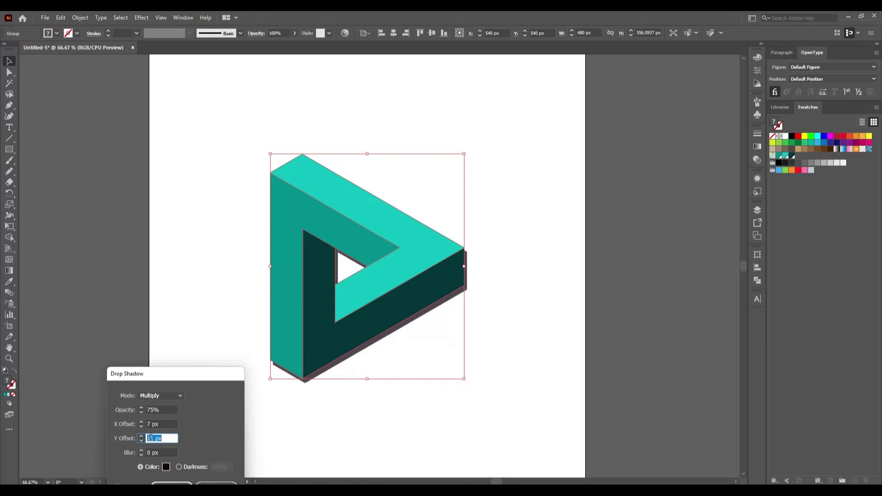
{"action": "key", "text": "Up"}
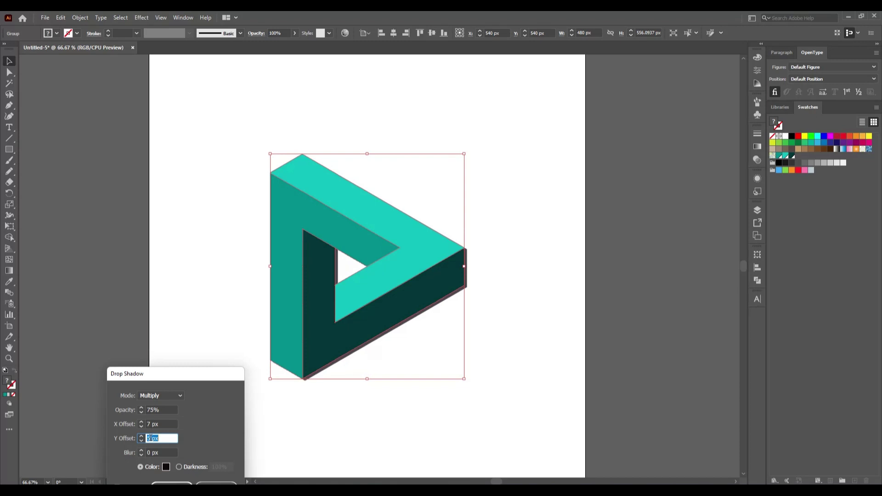
Set the drop shadow's X offset to 5 px.
{"action": "left_click", "coordinate": [150, 423]}
{"action": "key", "text": "Down"}
{"action": "key", "text": "Down"}
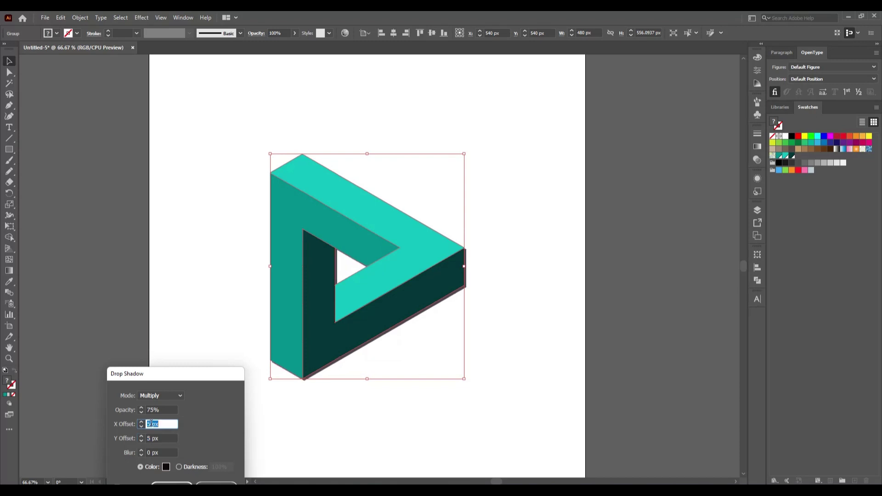
Set the drop shadow's opacity to 70%, apply the effect to the triangle group and deselect it.
{"action": "key", "text": "shift+Tab"}
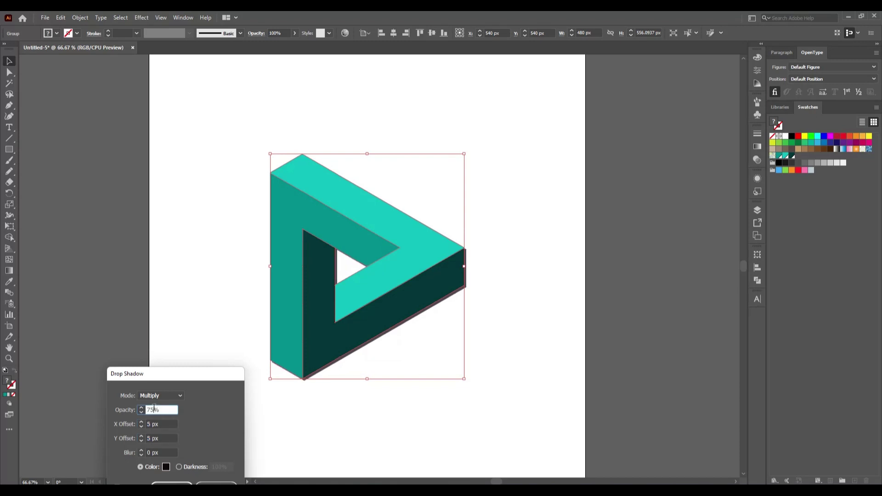
{"action": "key", "text": "Up"}
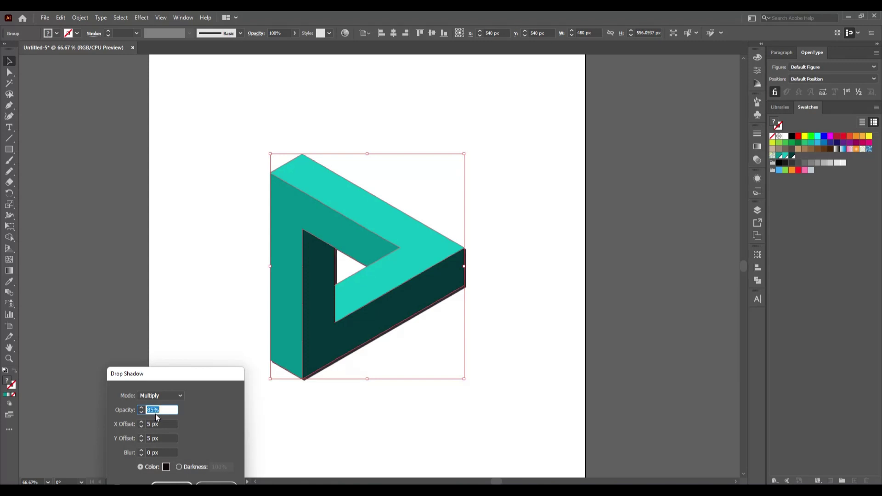
{"action": "key", "text": "Down"}
{"action": "key", "text": "Down"}
{"action": "key", "text": "Down"}
{"action": "key", "text": "Down"}
{"action": "key", "text": "Down"}
{"action": "key", "text": "Down"}
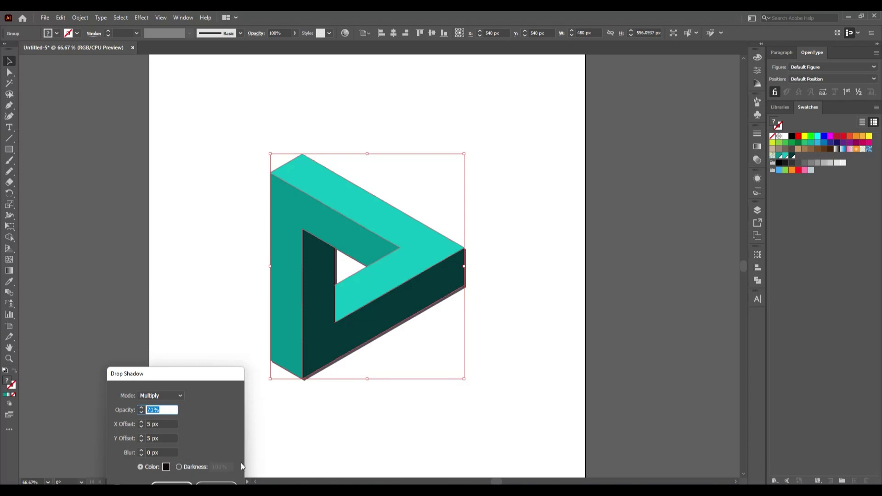
{"action": "key", "text": "Return"}
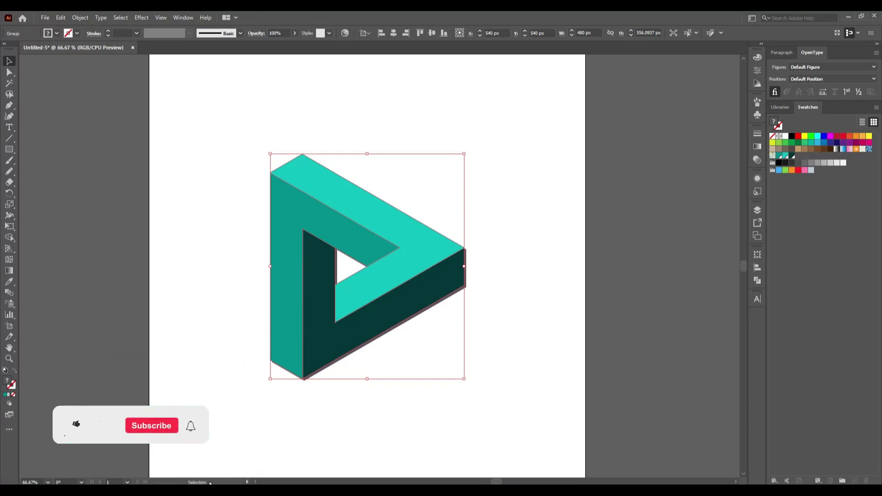
{"action": "left_click", "coordinate": [482, 396]}
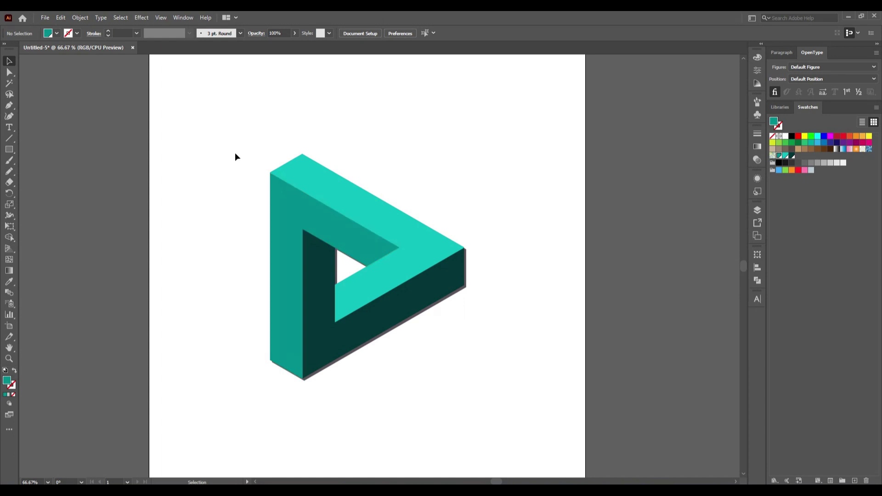
{"action": "left_click_drag", "start_coordinate": [235, 153], "coordinate": [444, 401]}
{"action": "left_click", "coordinate": [537, 386]}
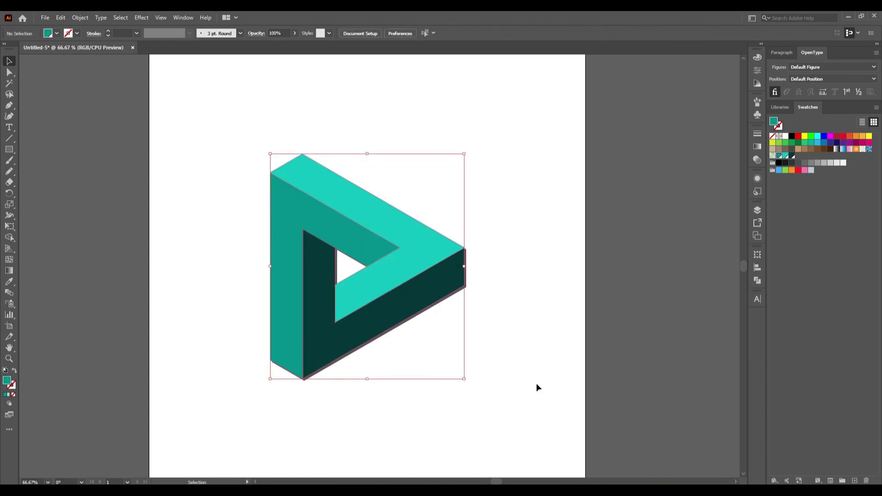